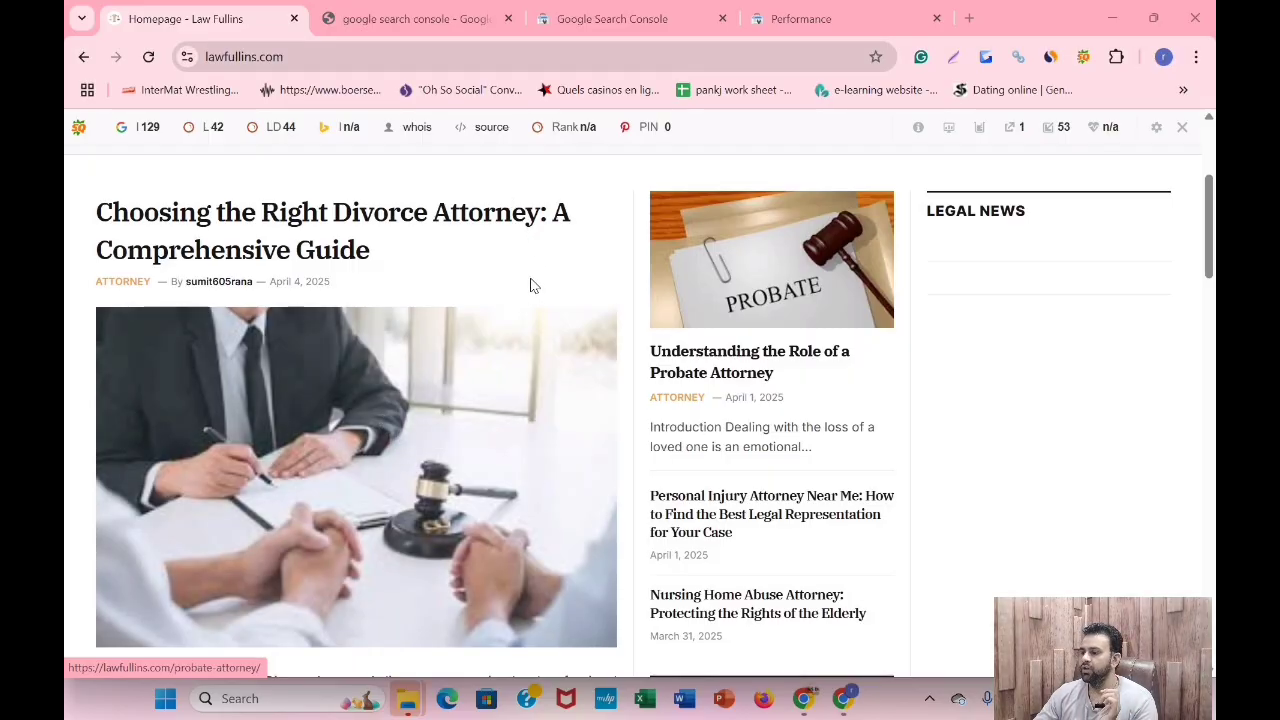
Open the Google Search Console Performance report for the lawfullins.com property.
scroll(455, 310, "up", 3)
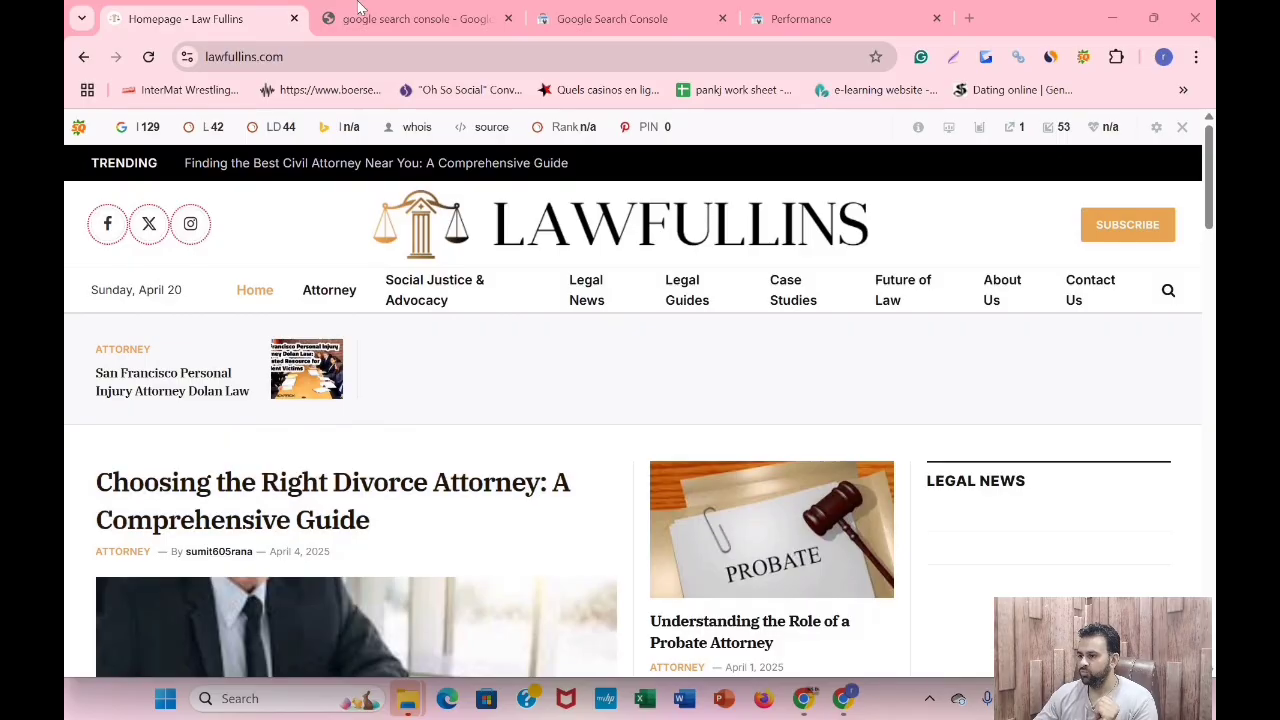
left_click(360, 8)
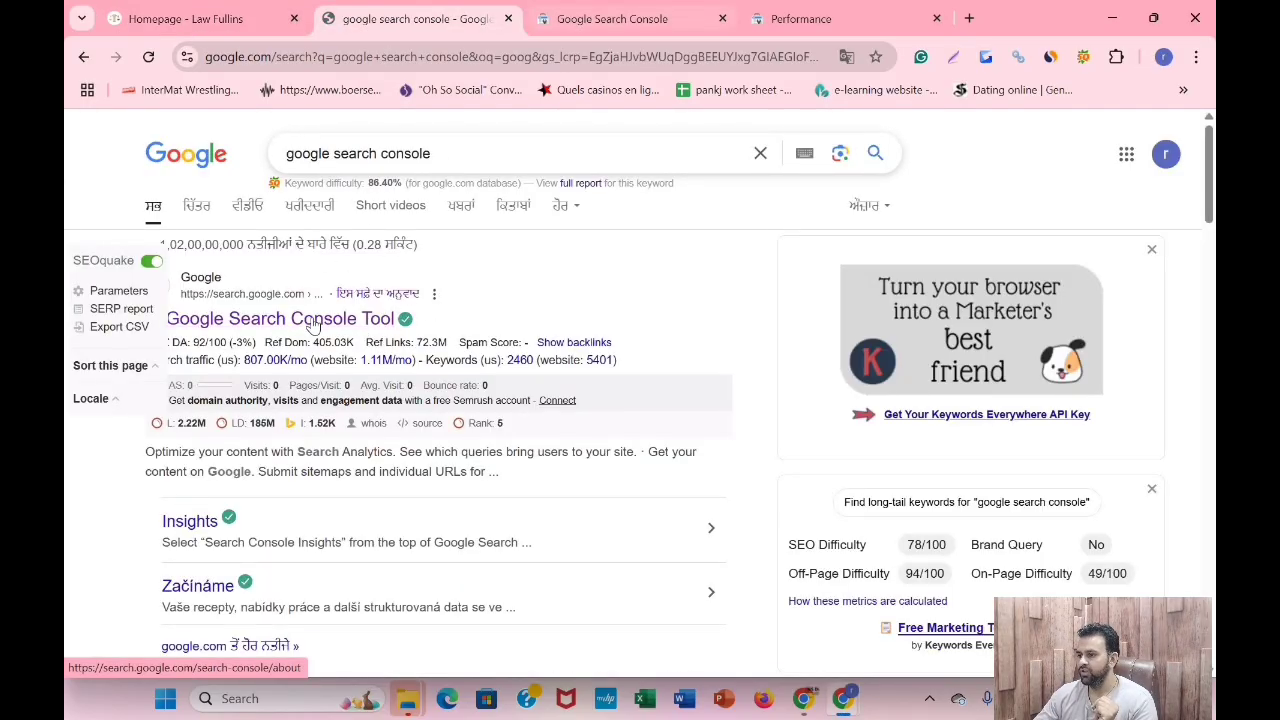
left_click(605, 10)
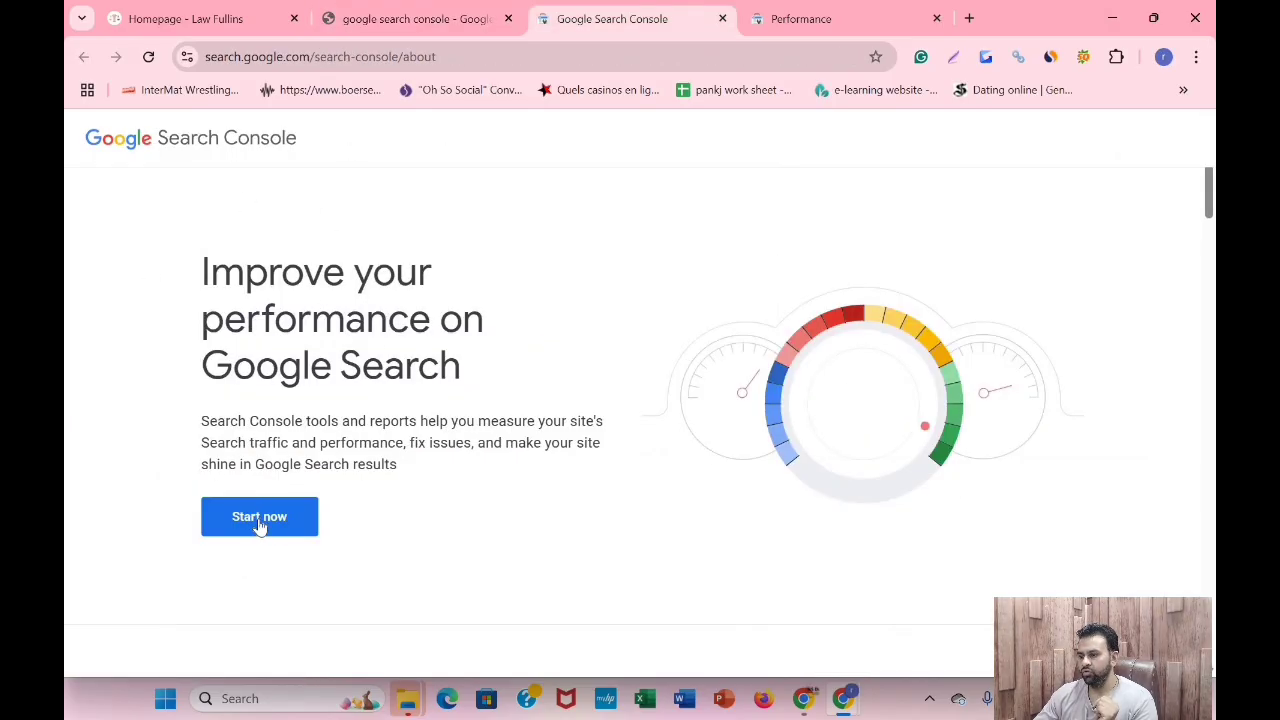
left_click(828, 10)
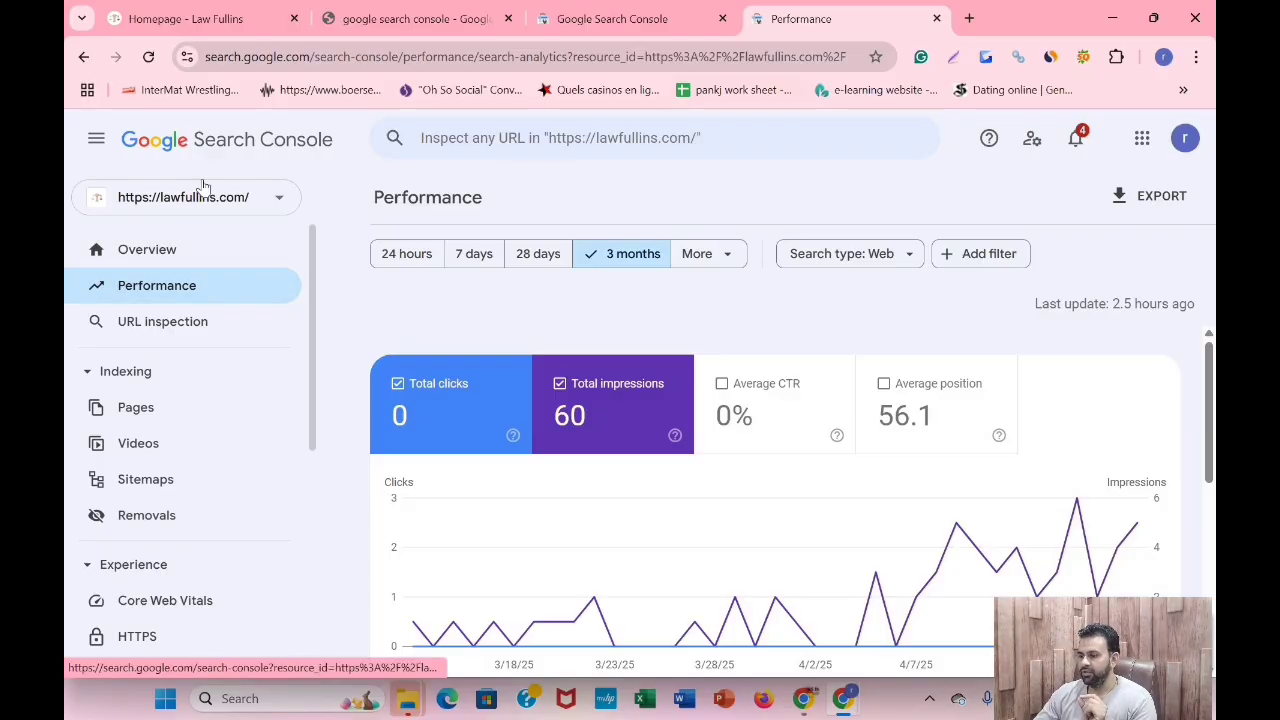
View the site's search performance for the last 24 hours and for the last 7 days.
left_click(412, 253)
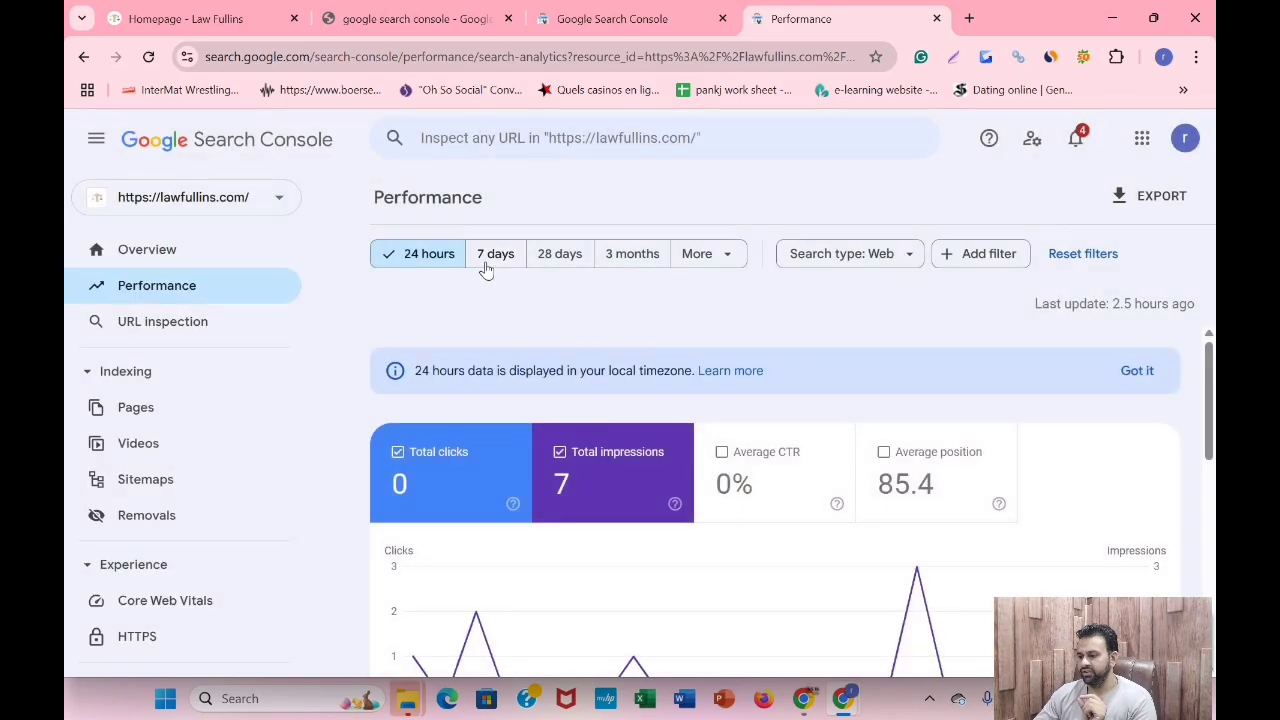
left_click(496, 256)
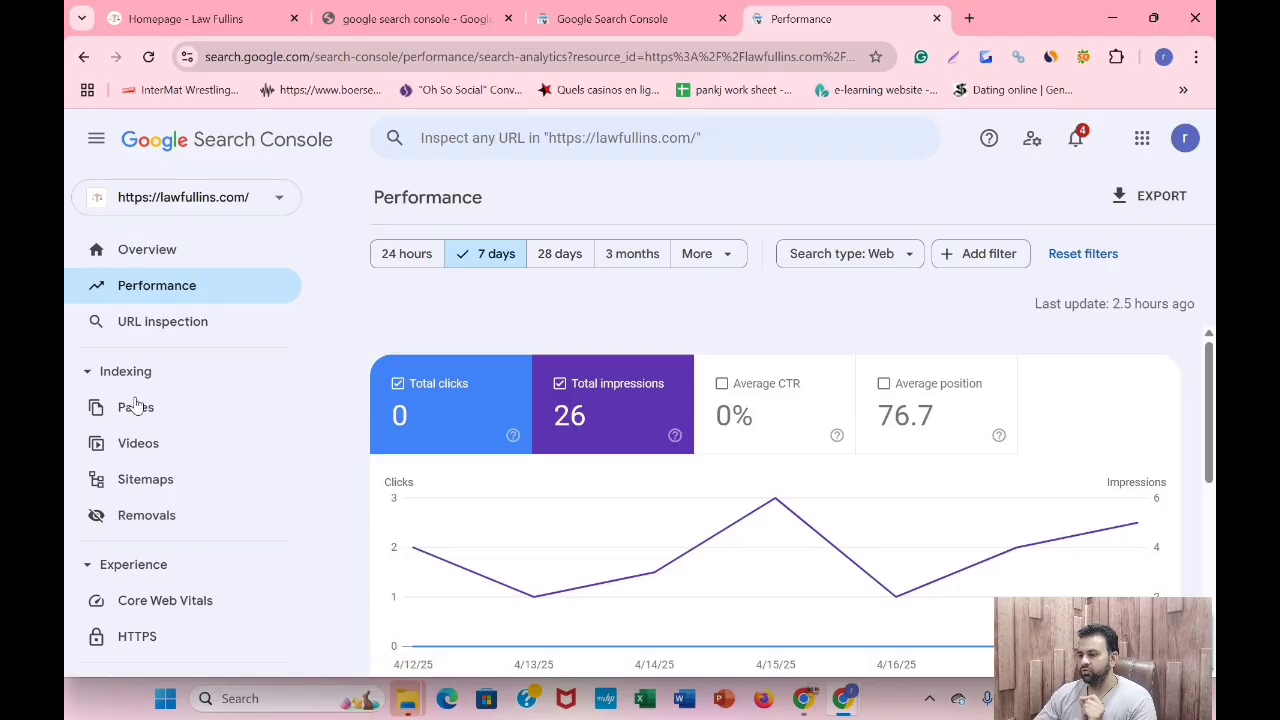
left_click(181, 327)
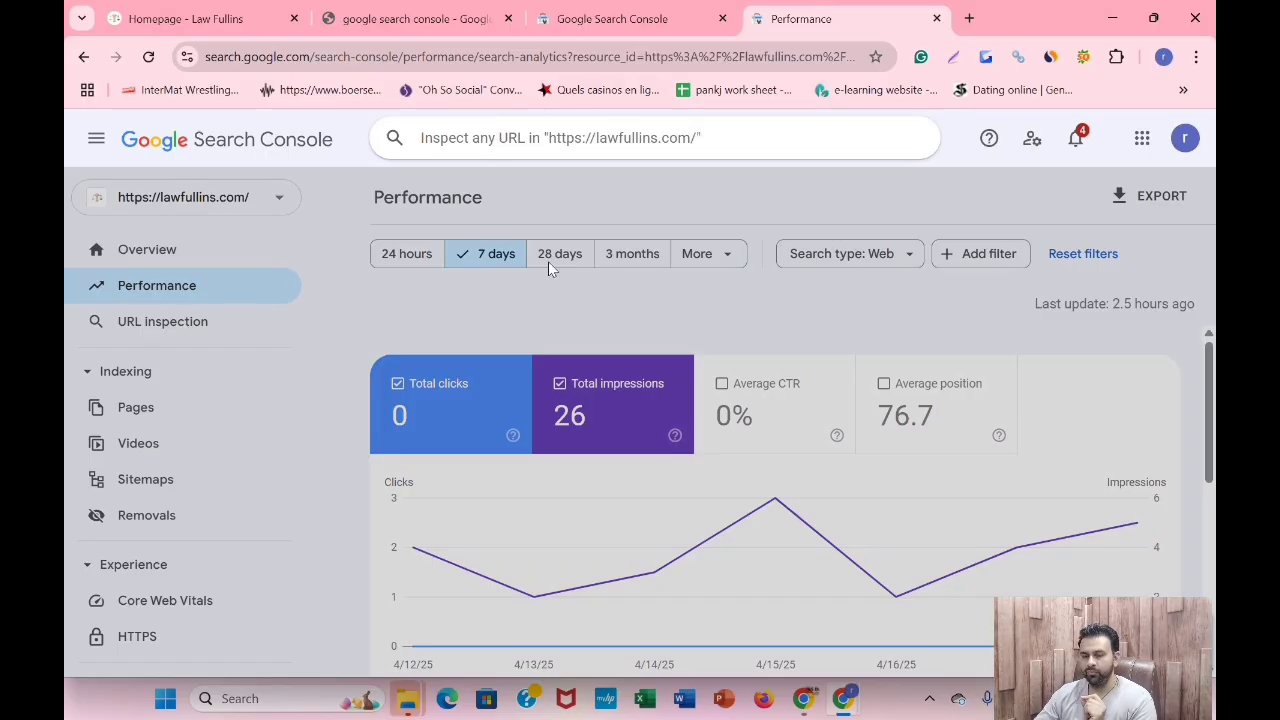
From the Law Fullins homepage, open the Divorce Attorney, Civil Attorney and Attorney Suspended from Practice articles in separate new tabs.
left_click_drag(265, 8, 640, 12)
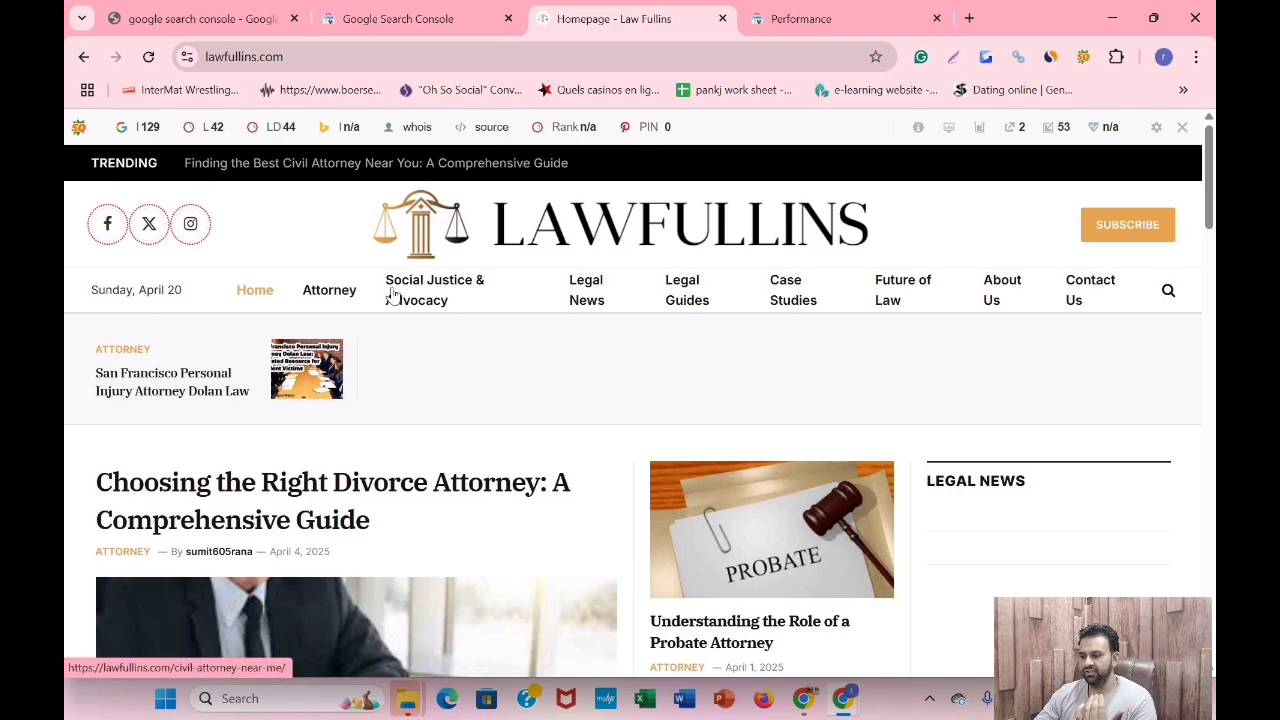
scroll(393, 295, "down", 5)
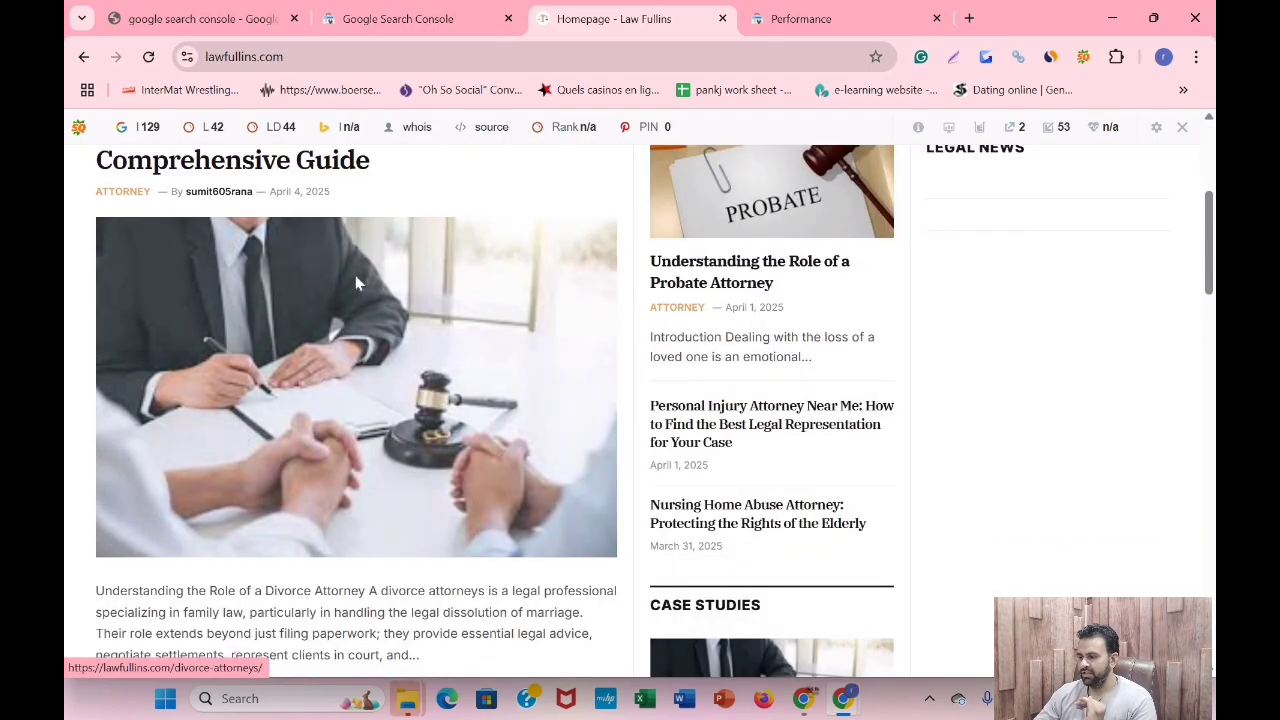
scroll(332, 226, "up", 1)
right_click(328, 232)
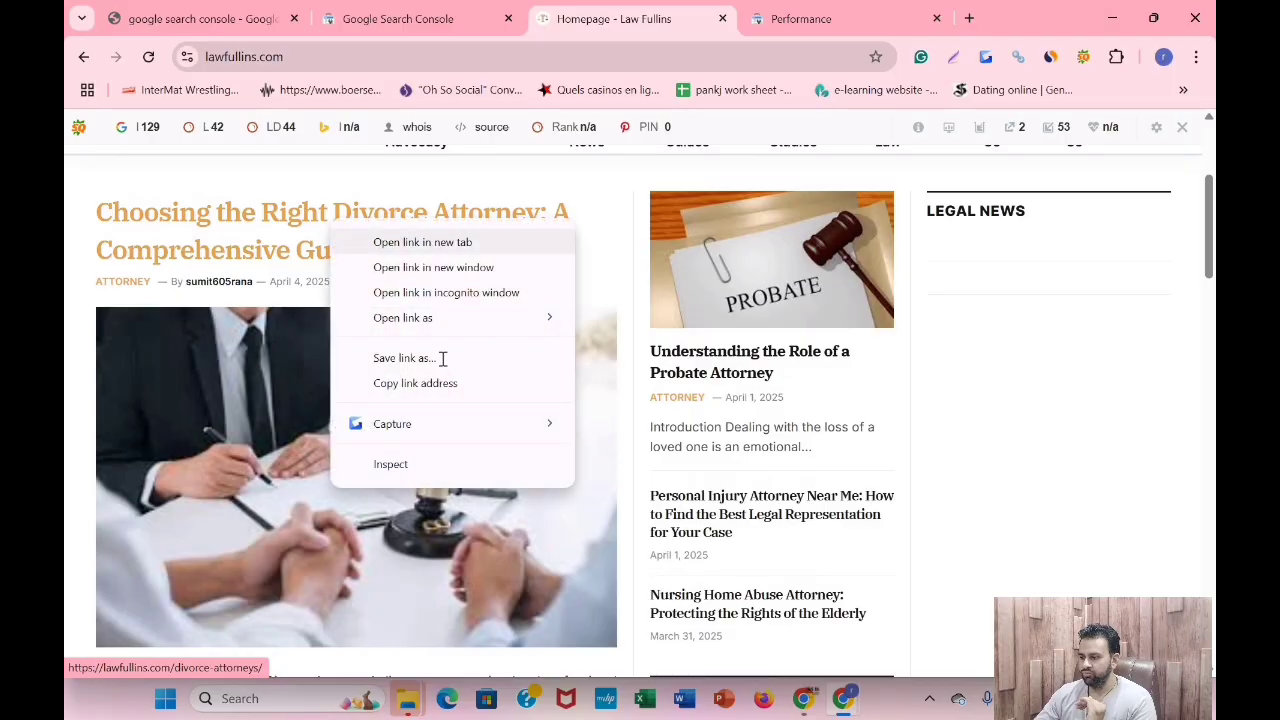
left_click(400, 243)
scroll(326, 424, "down", 5)
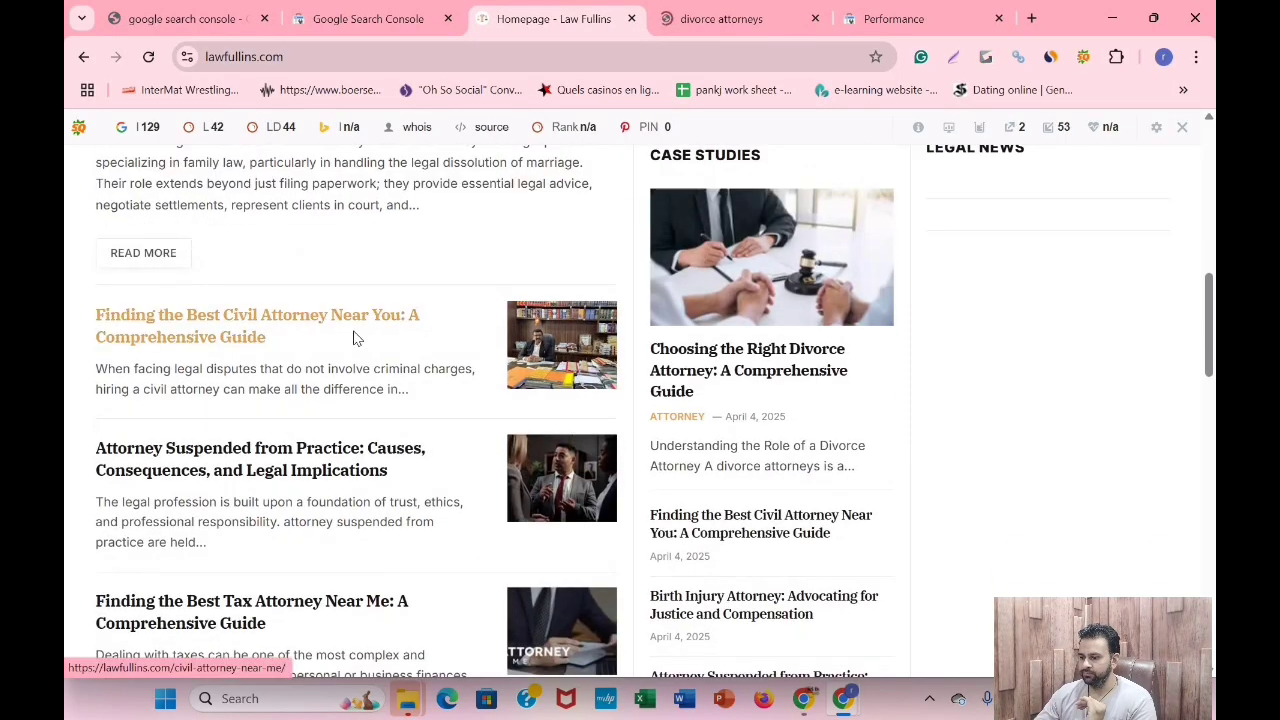
right_click(306, 324)
left_click(346, 338)
scroll(316, 286, "down", 2)
right_click(318, 288)
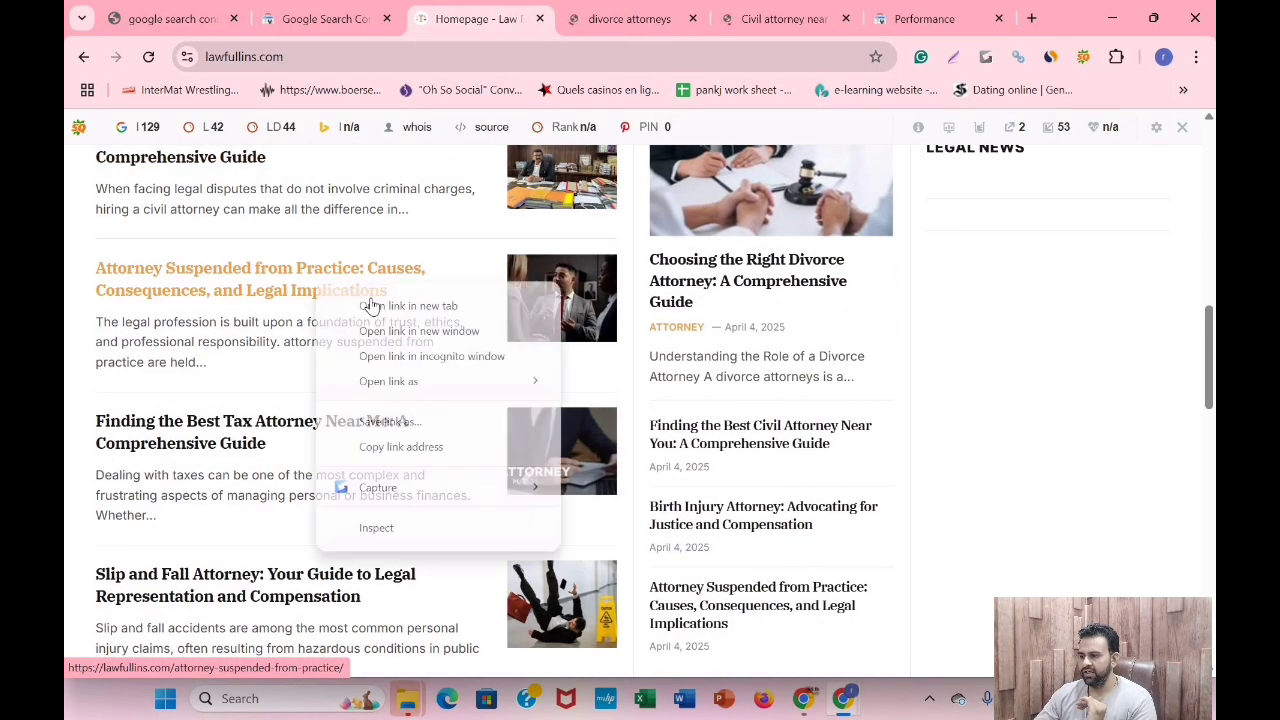
key("t")
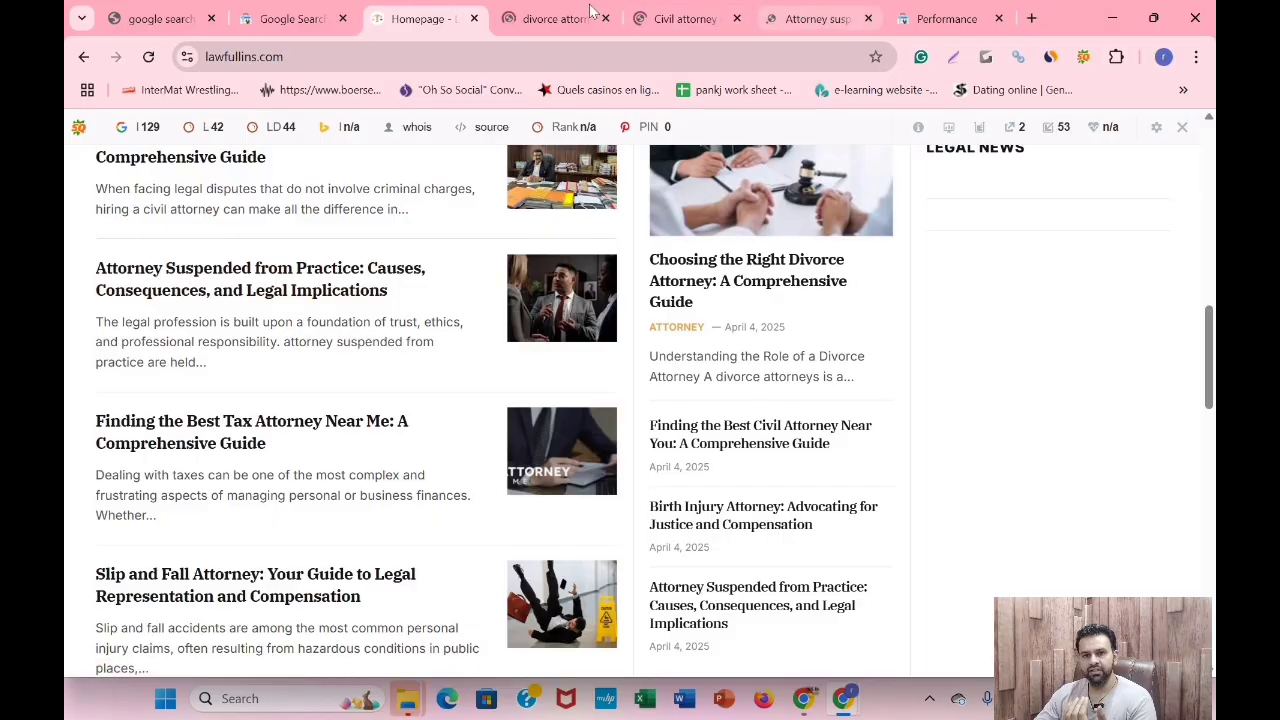
Copy the Attorney Suspended from Practice article's URL and inspect it in Search Console.
left_click(800, 10)
right_click(406, 56)
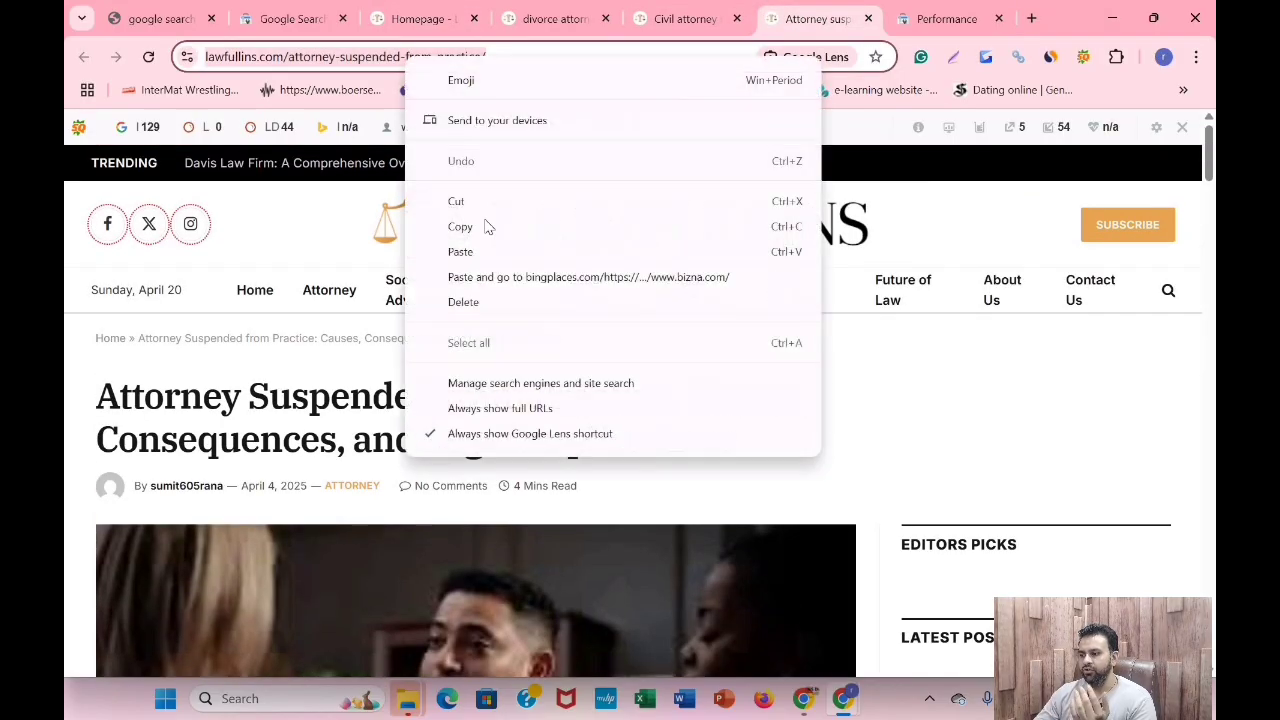
left_click(486, 227)
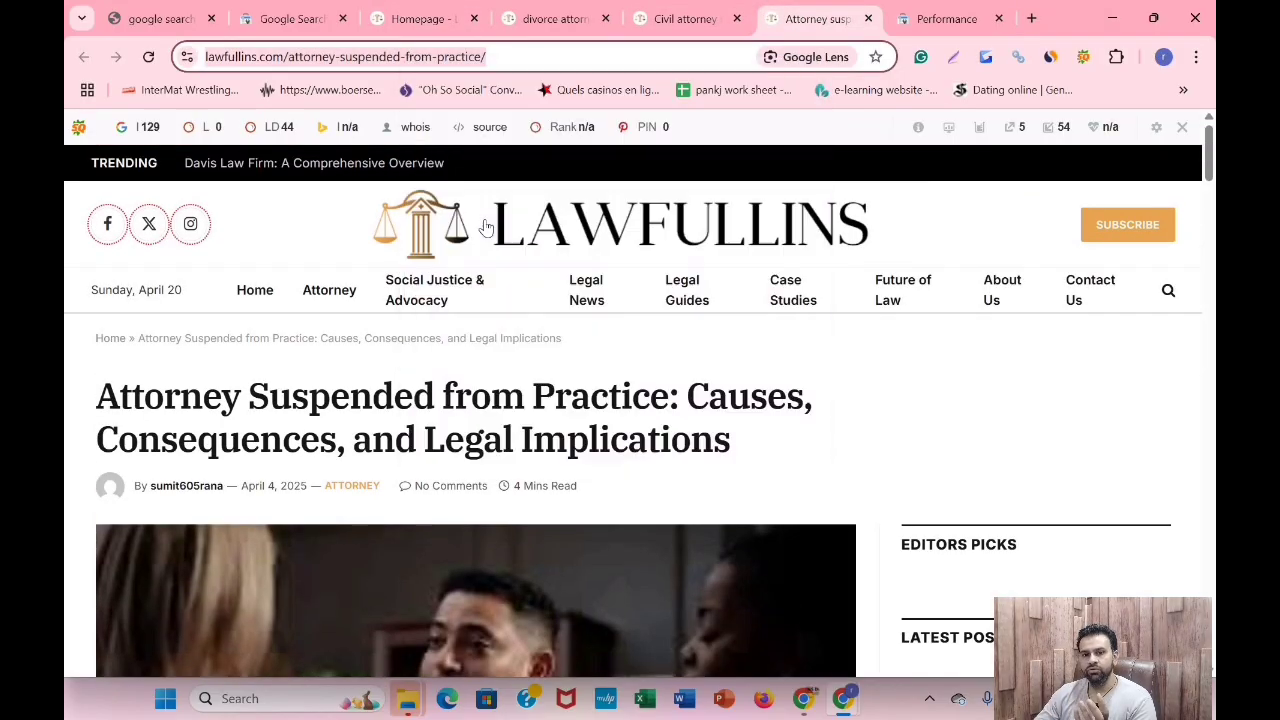
left_click(930, 12)
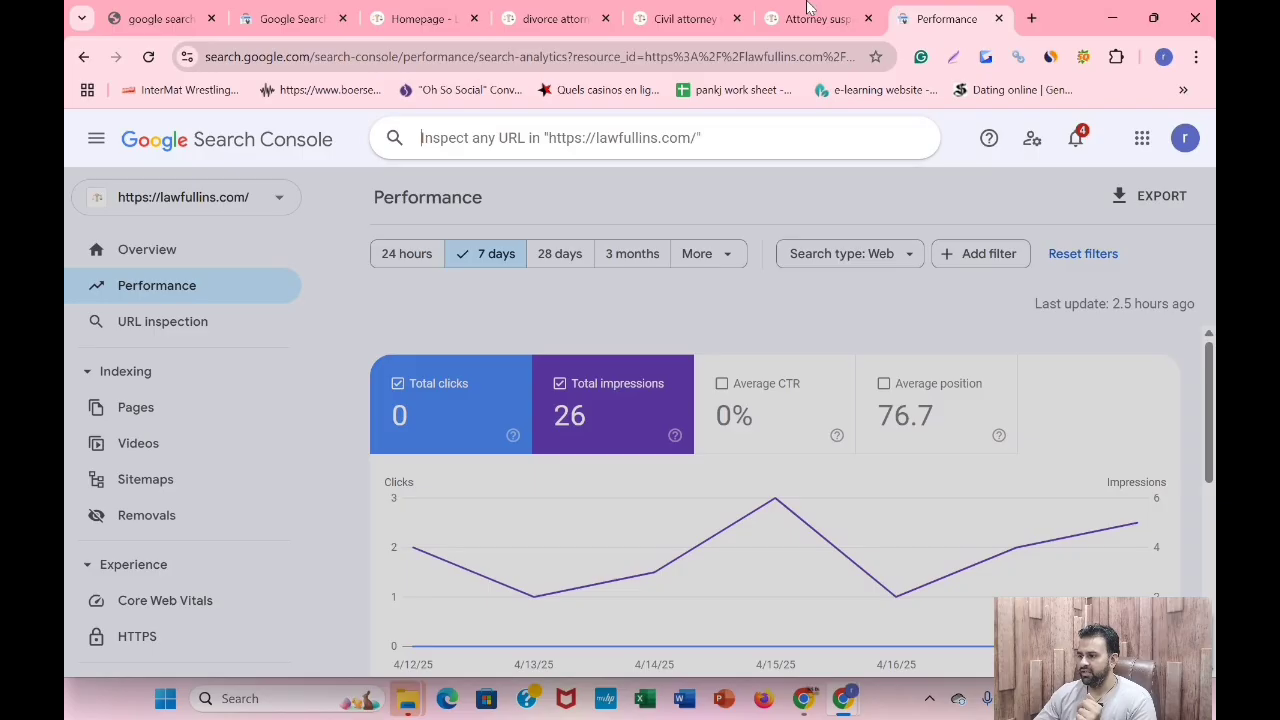
left_click(445, 57)
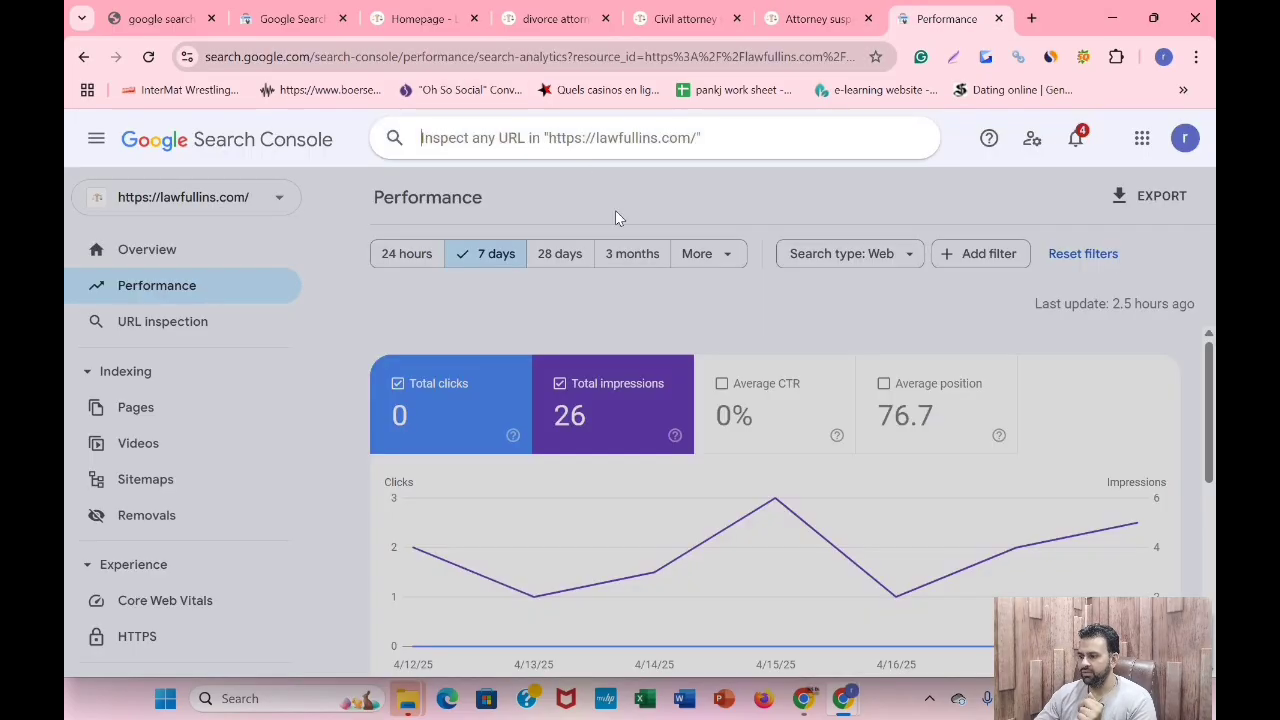
key("shift+F10")
left_click(635, 321)
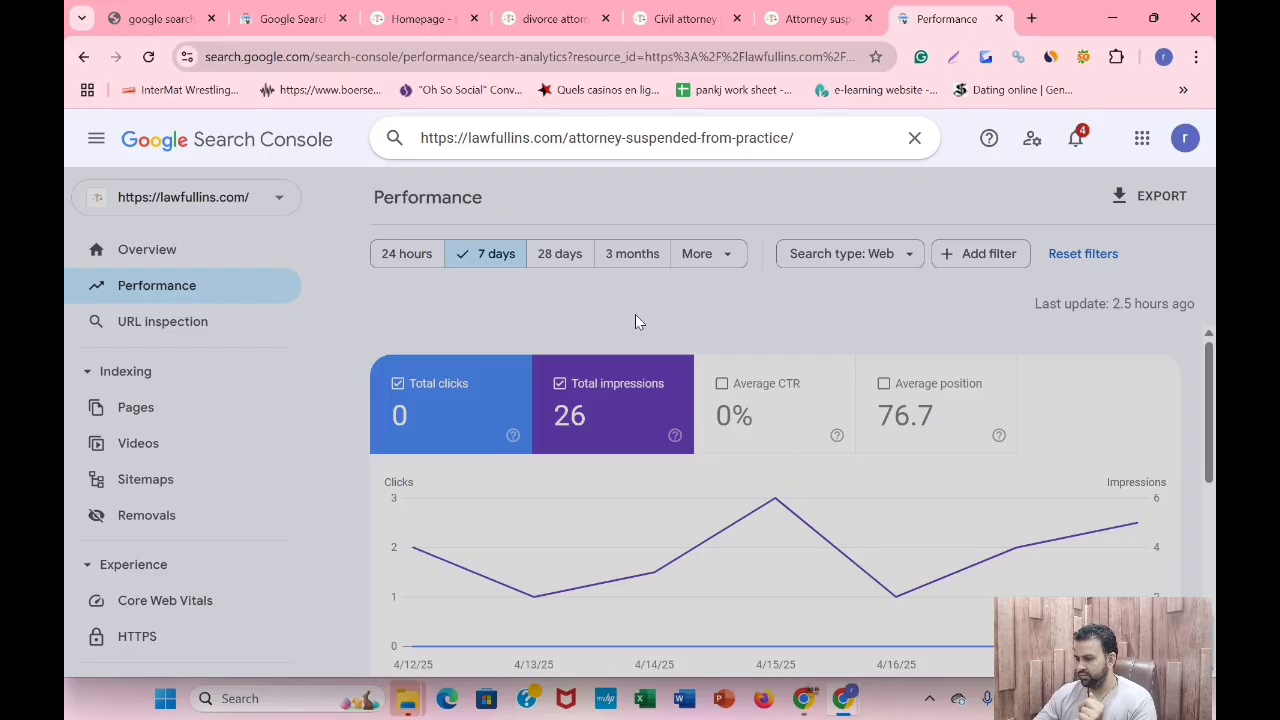
key("Return")
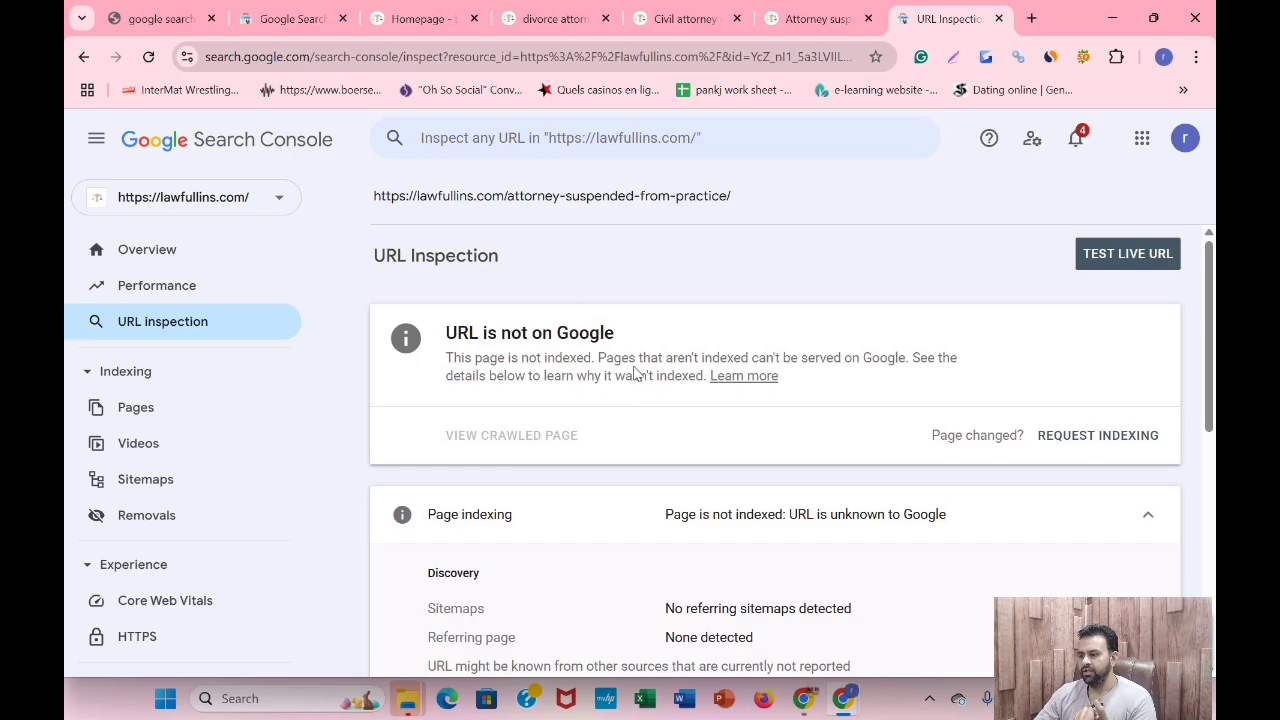
left_click(163, 490)
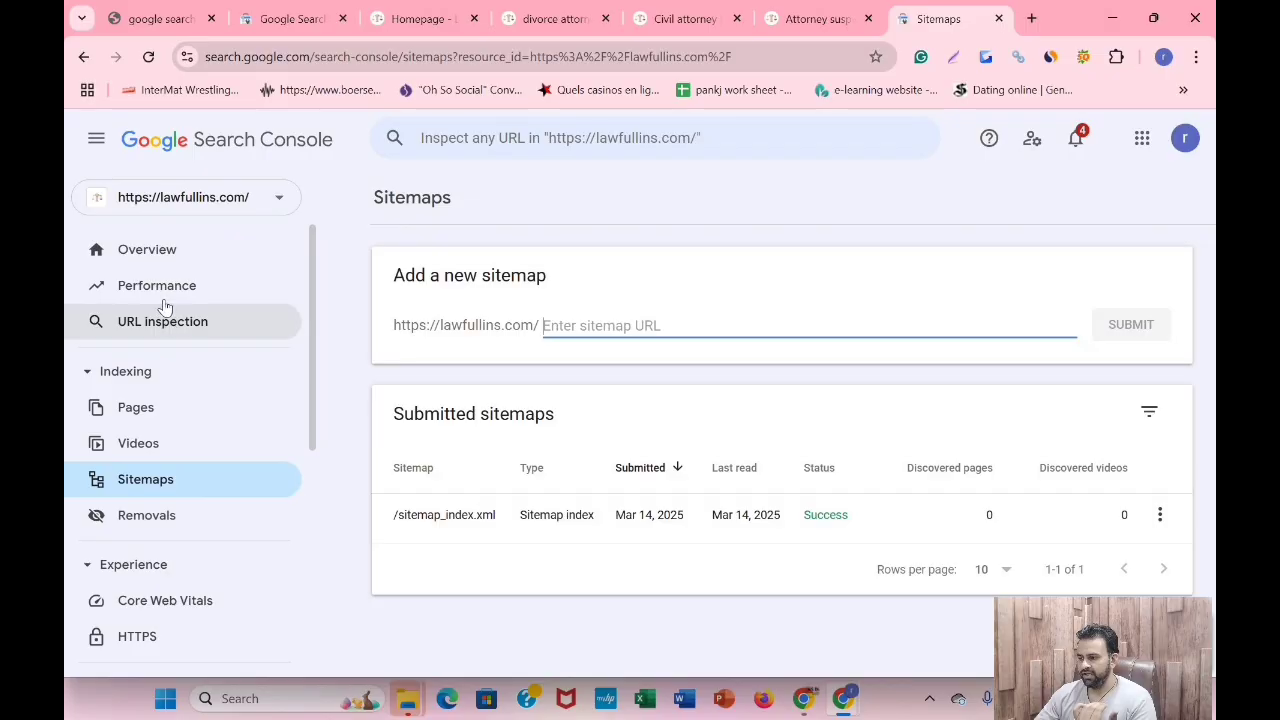
left_click(163, 321)
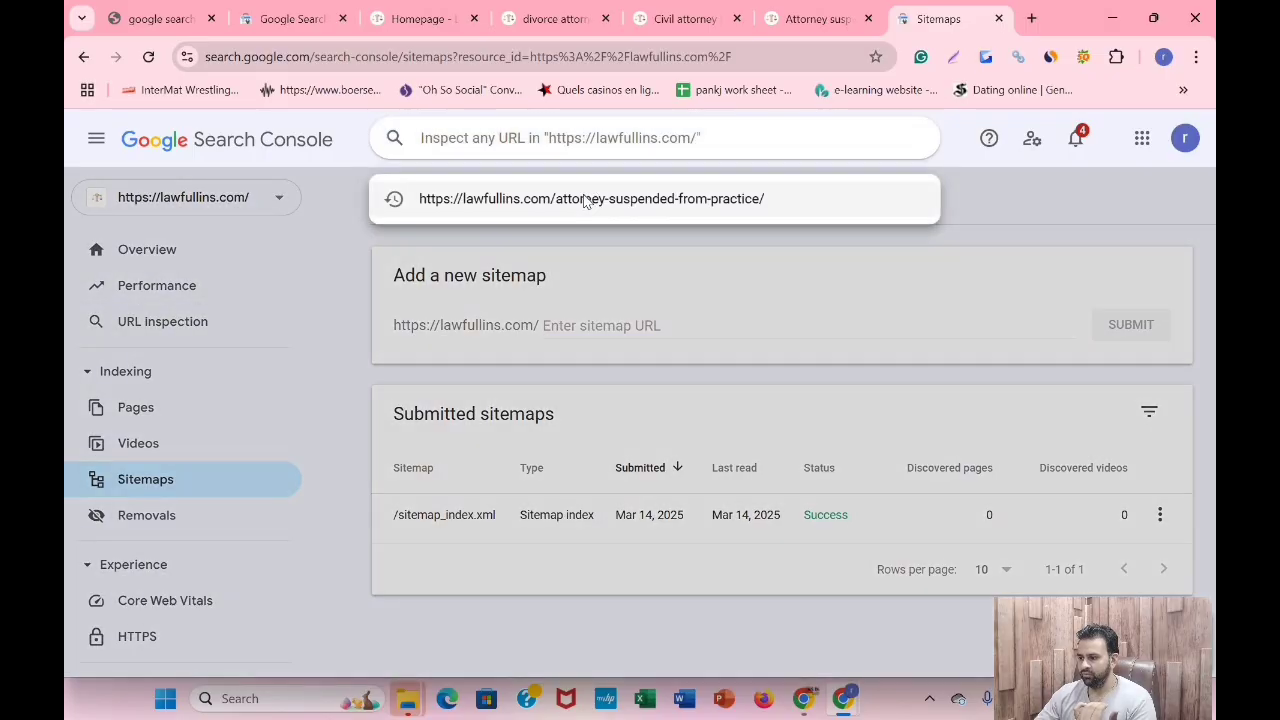
left_click(586, 199)
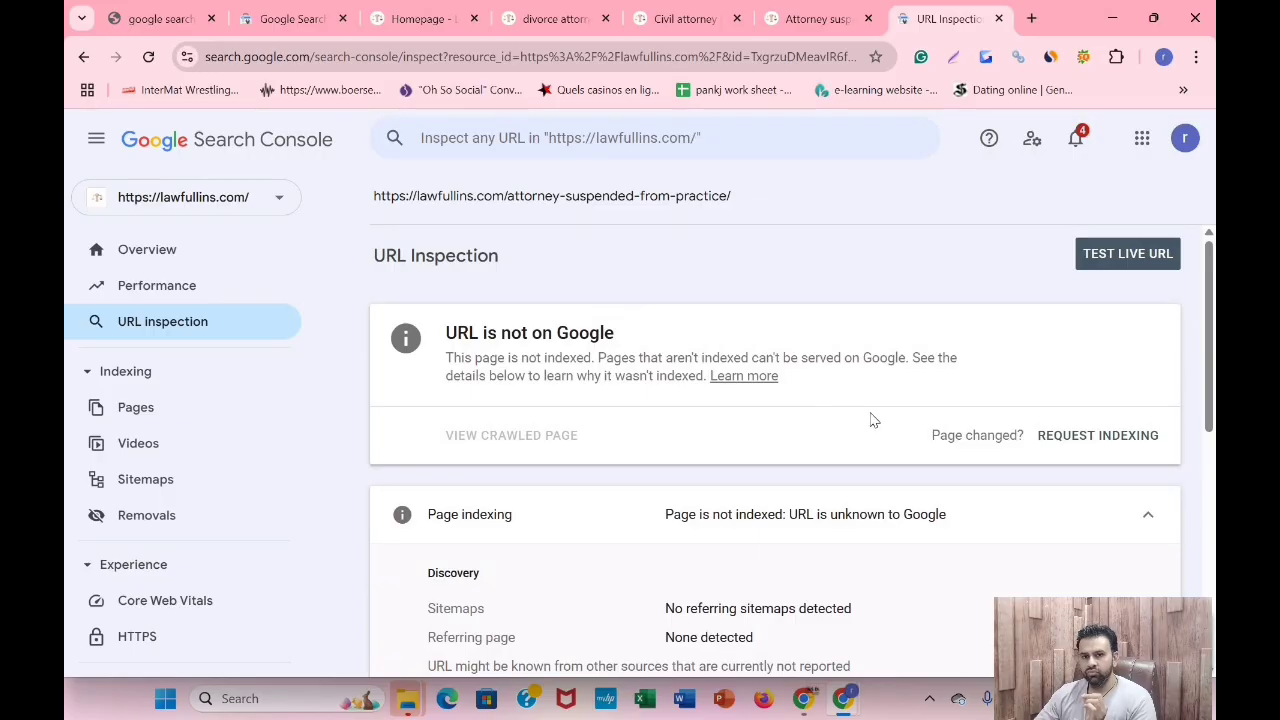
Request indexing for the attorney-suspended-from-practice URL, submit the request again, and dismiss the confirmation.
scroll(1031, 397, "down", 1)
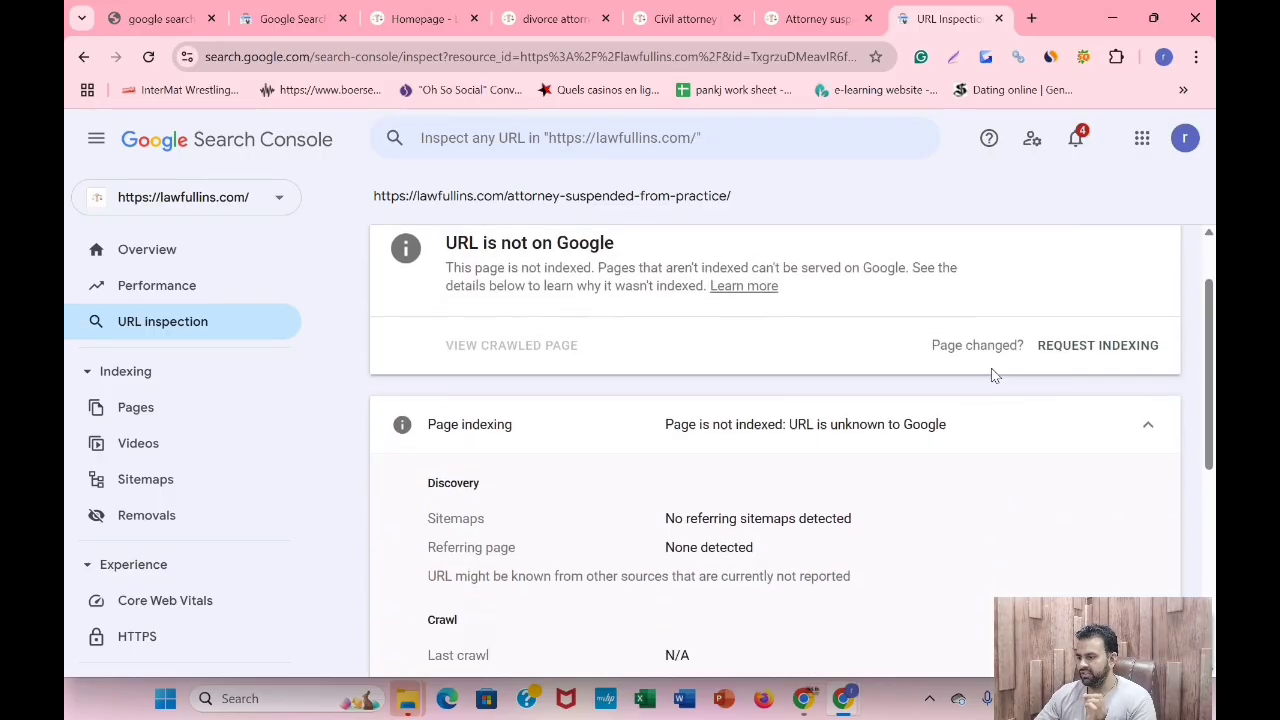
left_click(1089, 349)
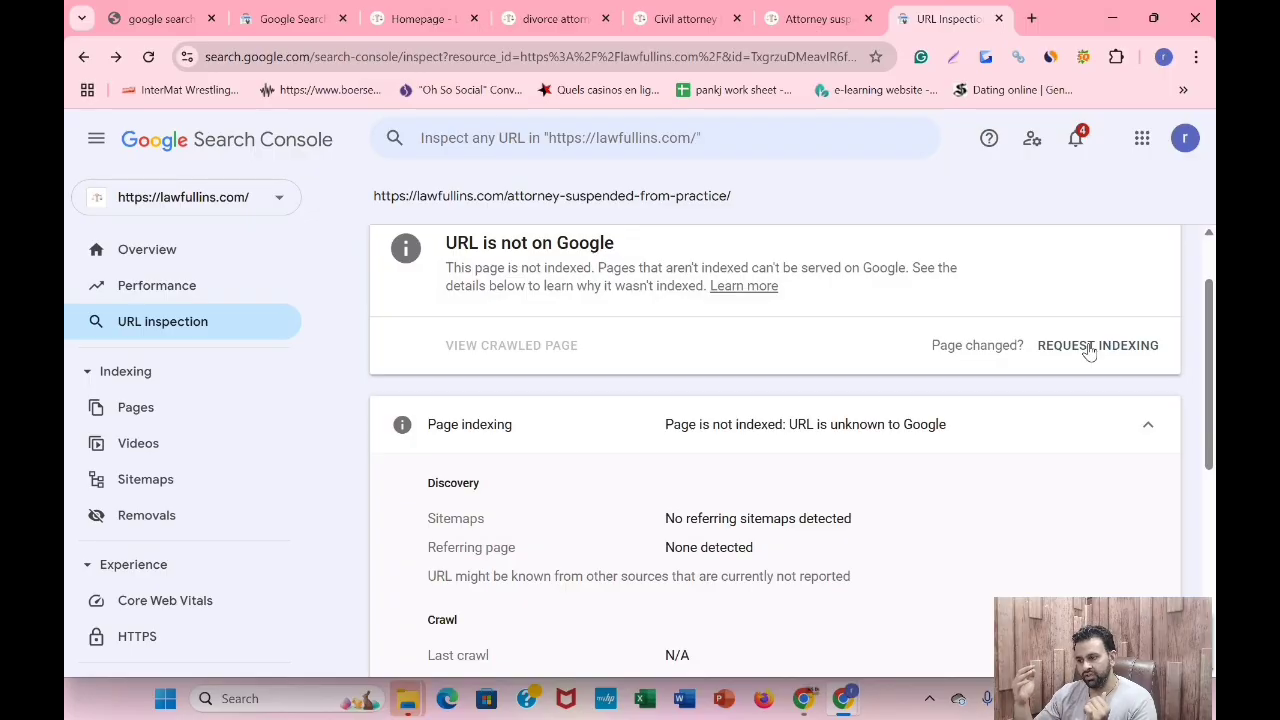
left_click(1090, 347)
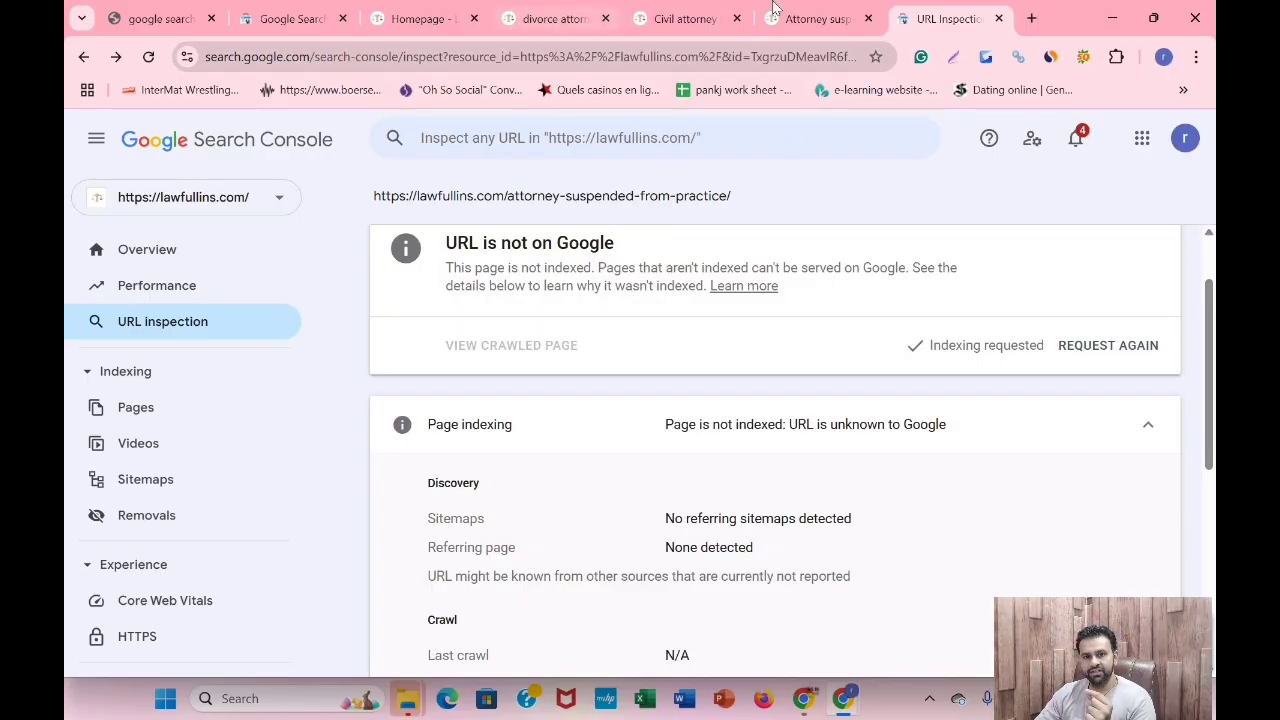
left_click(1130, 345)
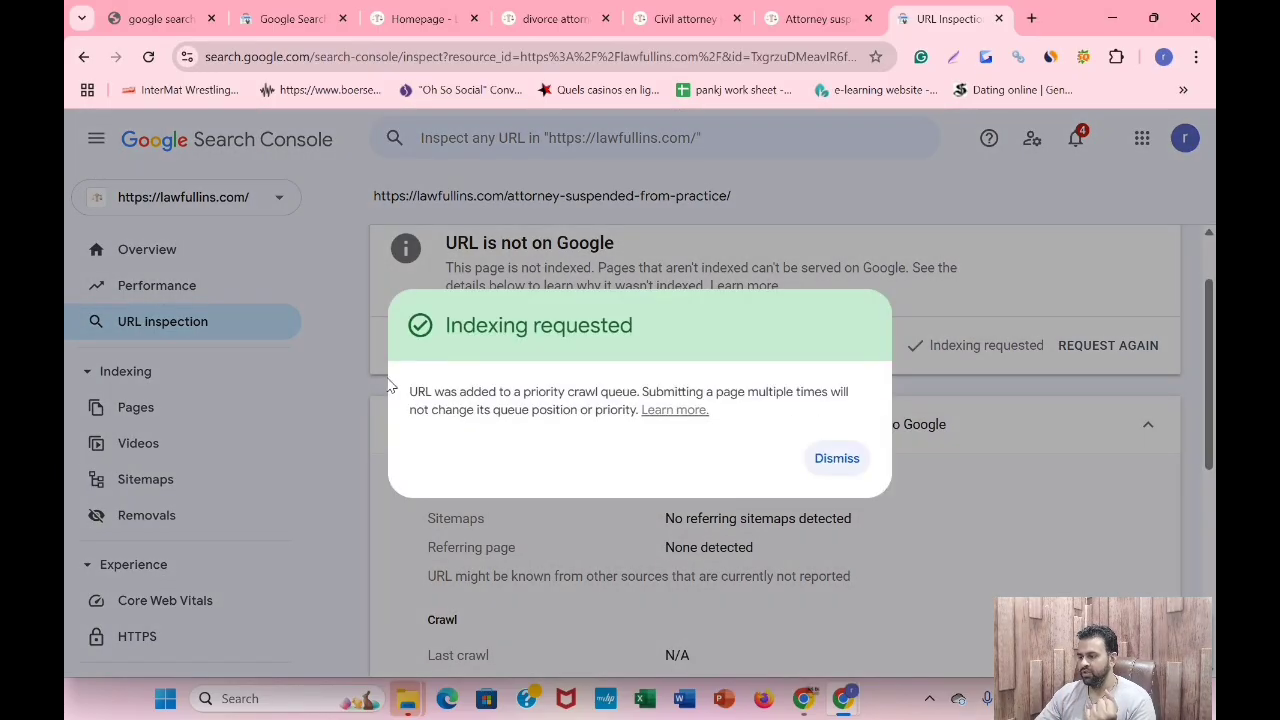
left_click(834, 537)
Close the Attorney Suspended from Practice article and copy the URL of the Divorce Attorney article.
left_click(851, 27)
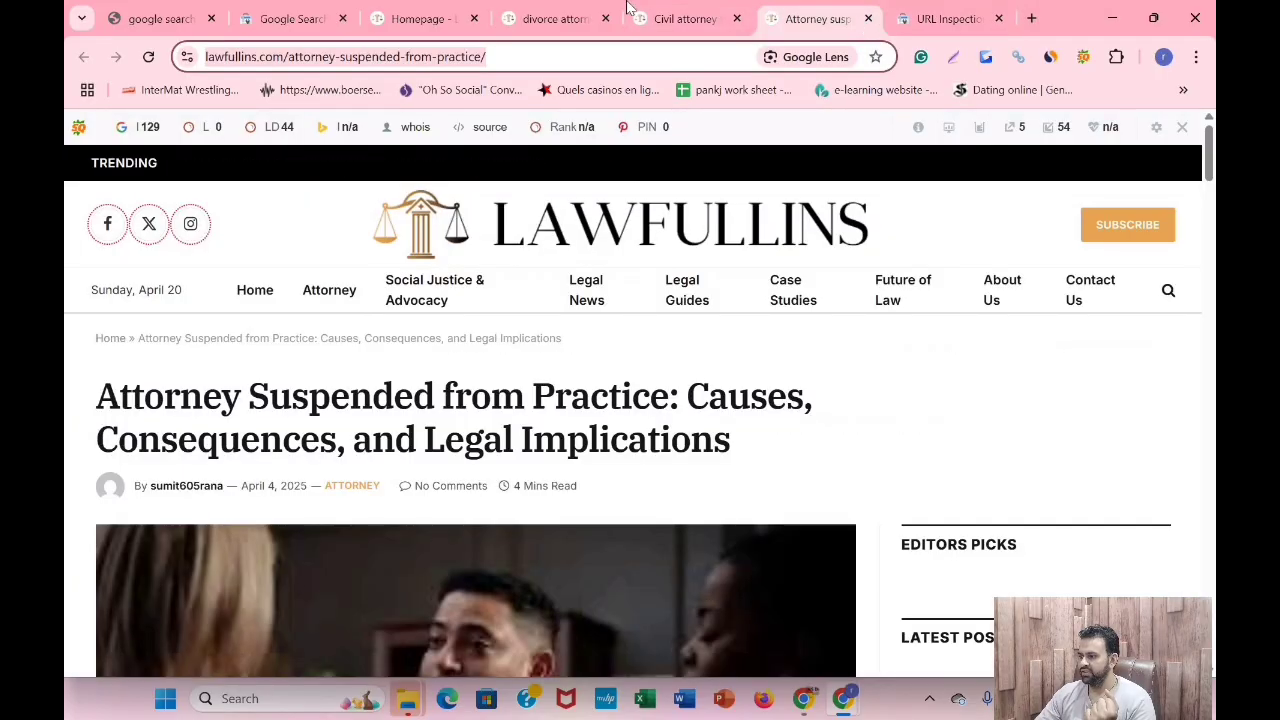
key("ctrl+w")
key("ctrl+4")
left_click(376, 58)
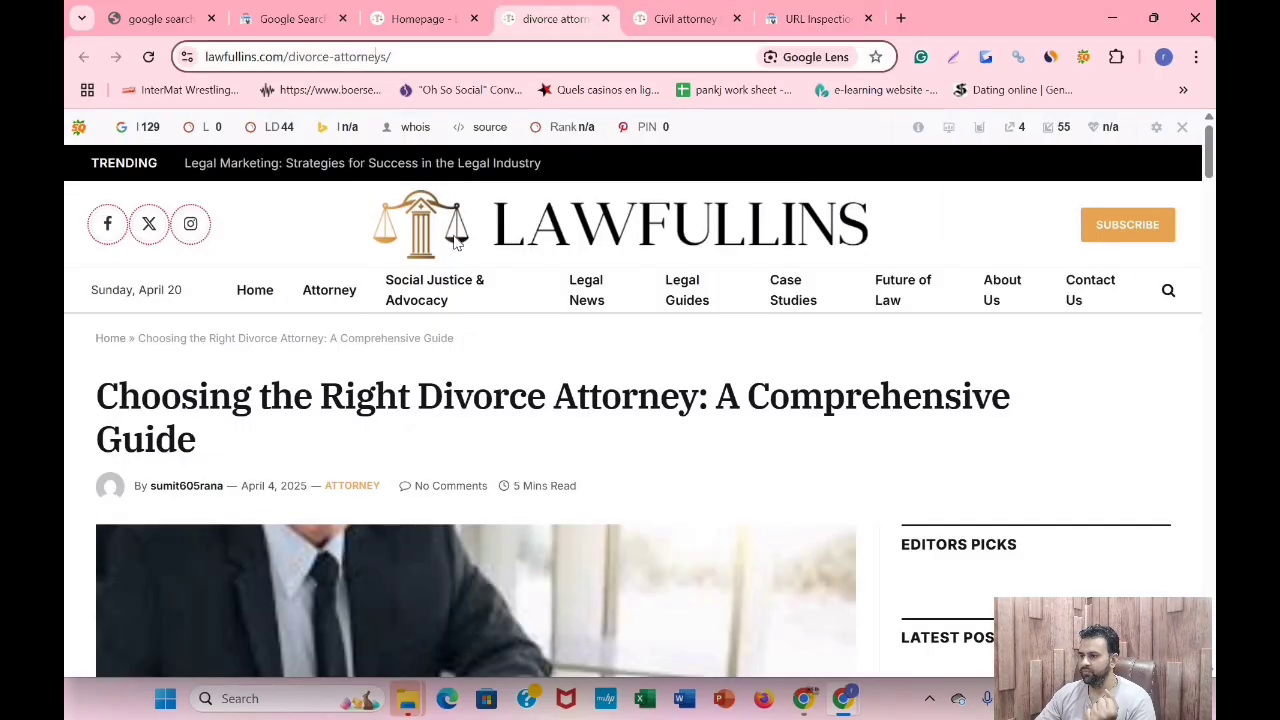
right_click(376, 60)
left_click(988, 8)
left_click(904, 12)
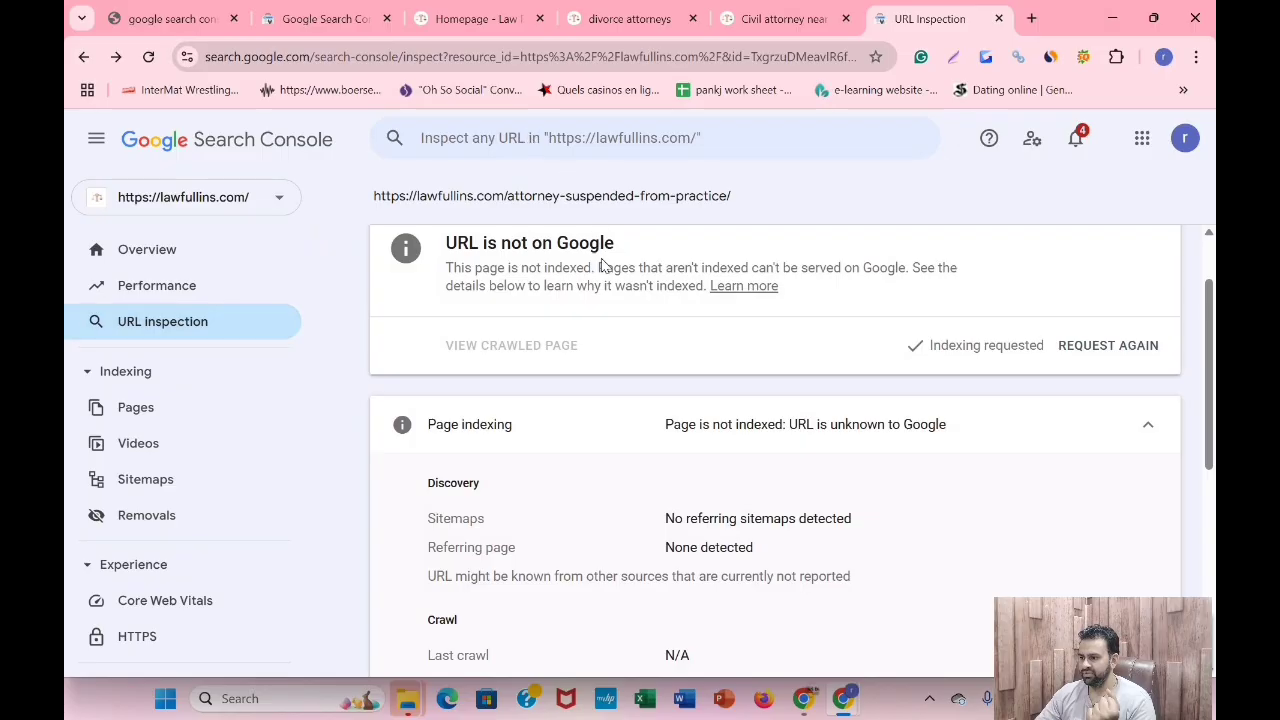
left_click(533, 141)
right_click(533, 141)
left_click(583, 317)
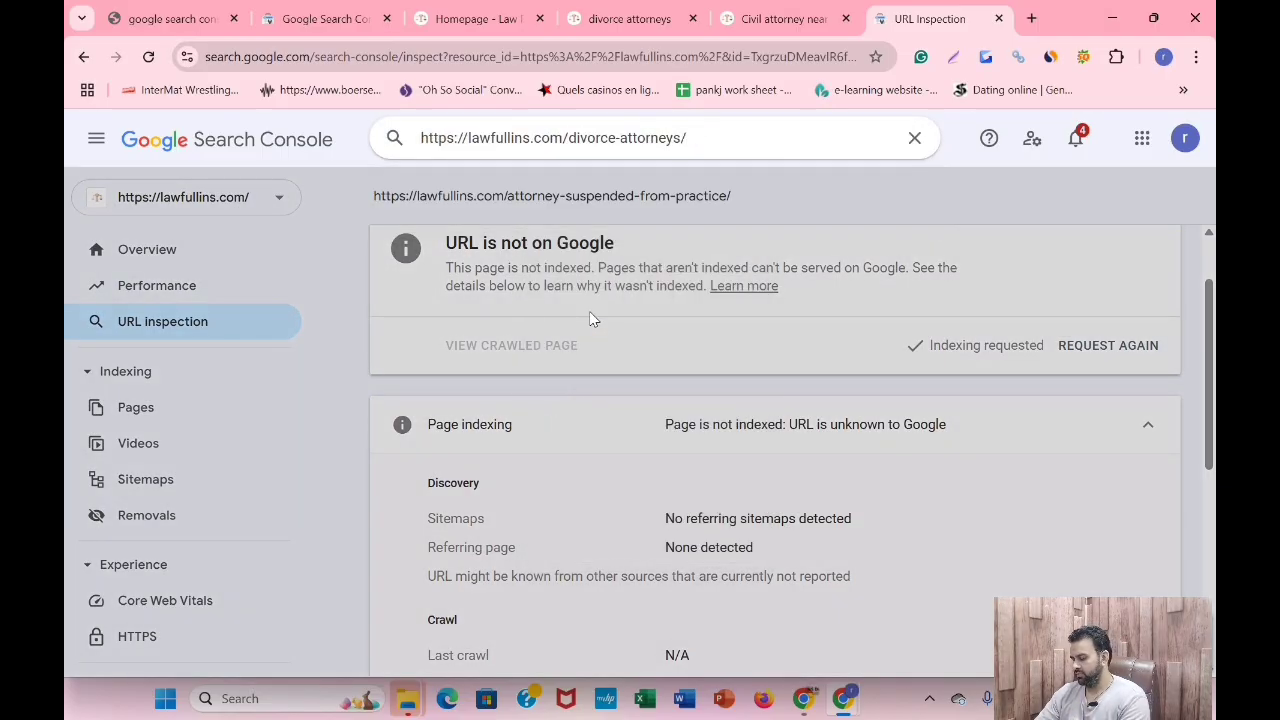
key("Return")
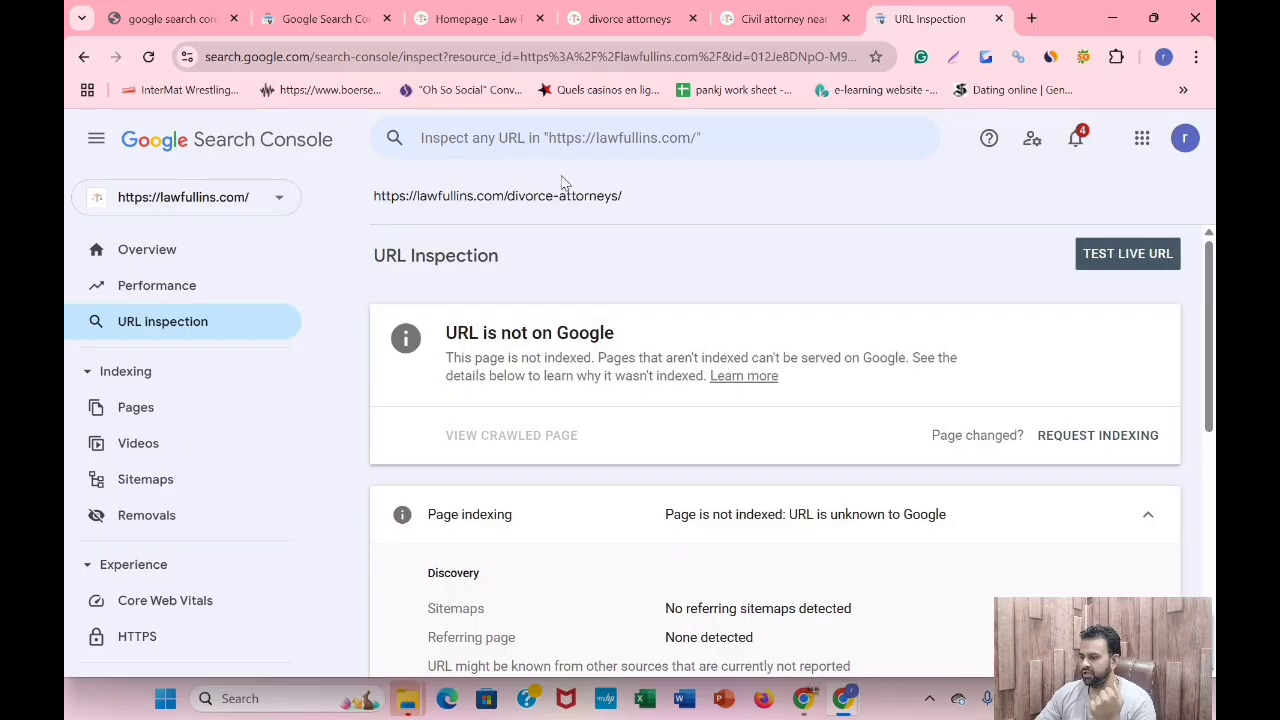
left_click(1092, 441)
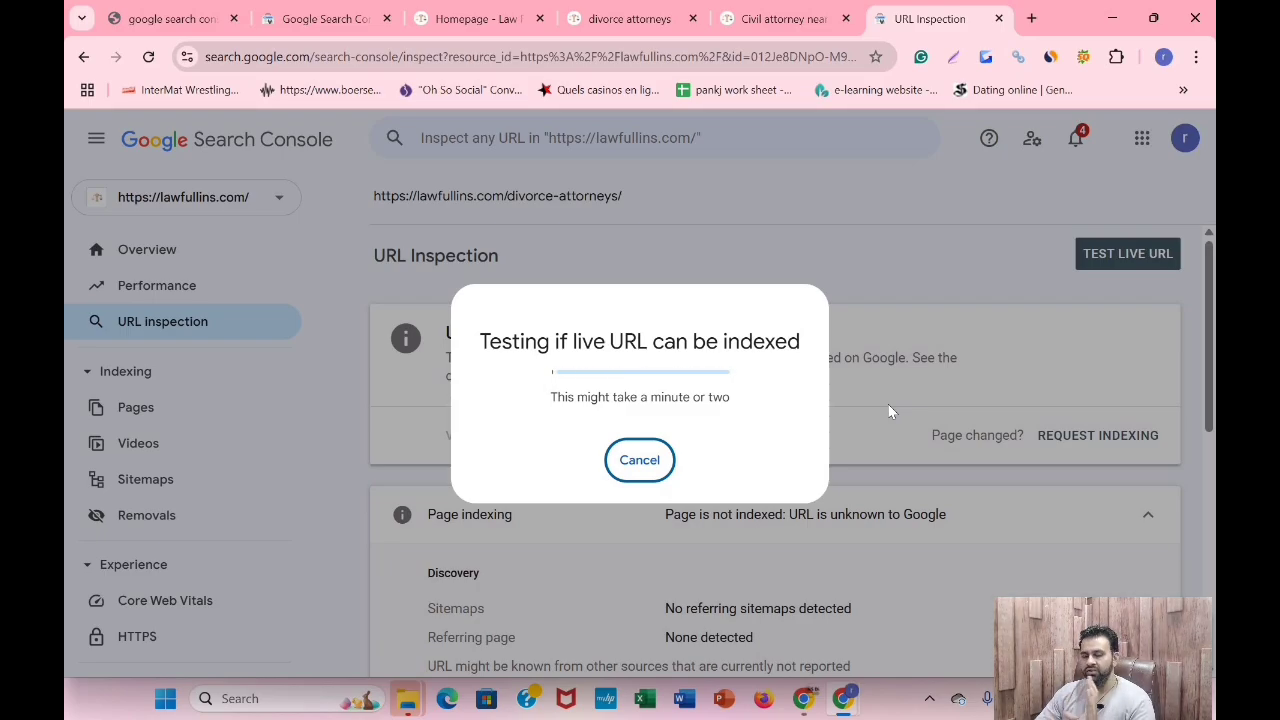
Open the Wrongful Death Attorney article from the lawfullins.com homepage and copy its URL.
left_click(418, 40)
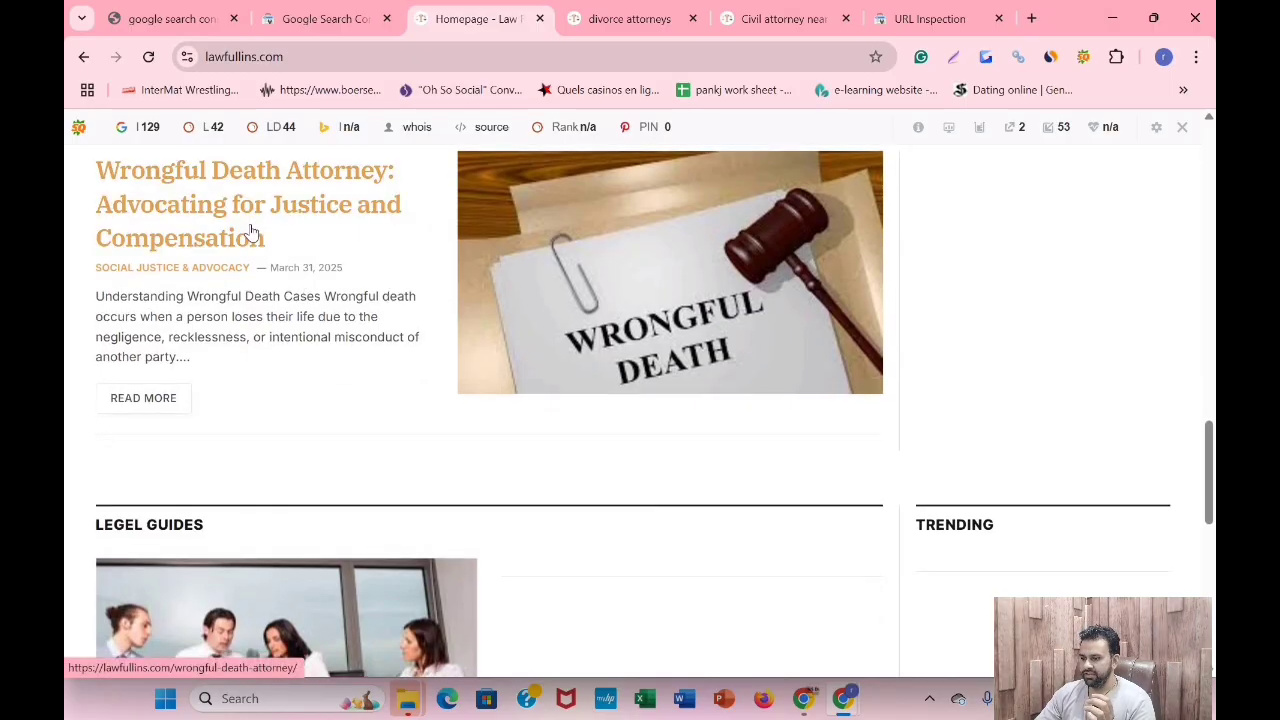
scroll(250, 224, "down", 3)
scroll(250, 224, "up", 3)
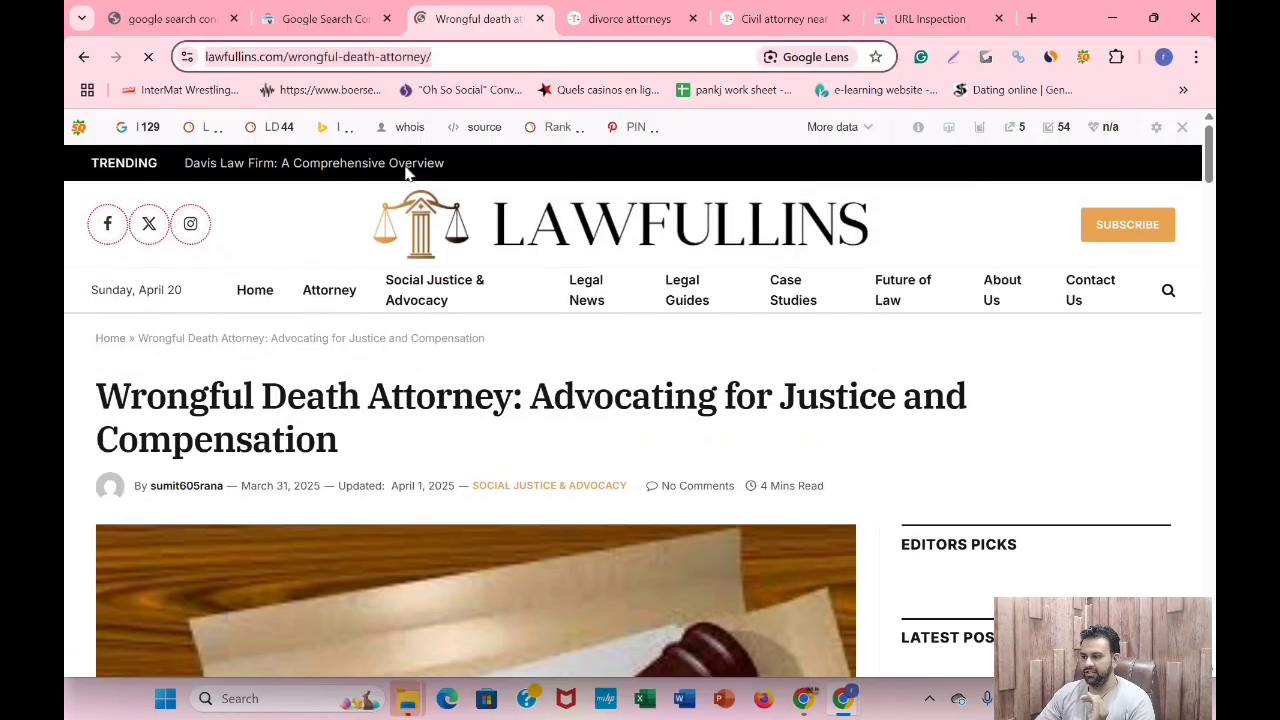
right_click(295, 56)
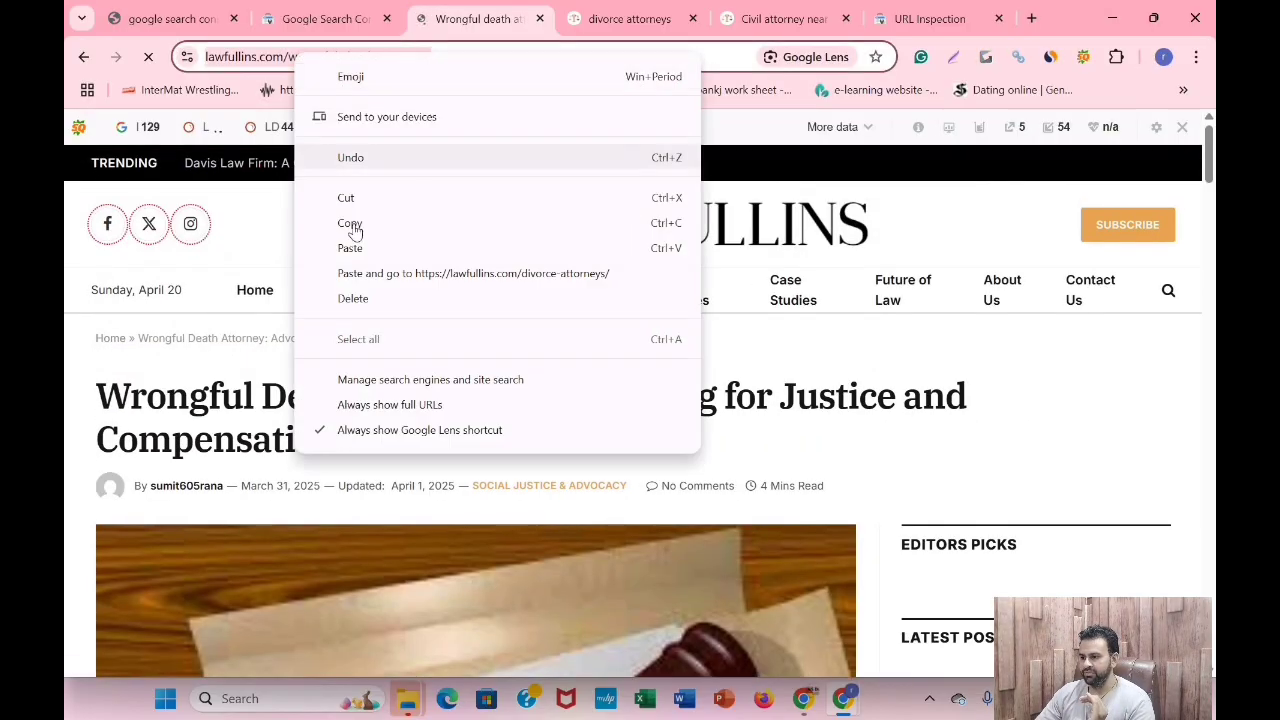
left_click(350, 221)
left_click(872, 10)
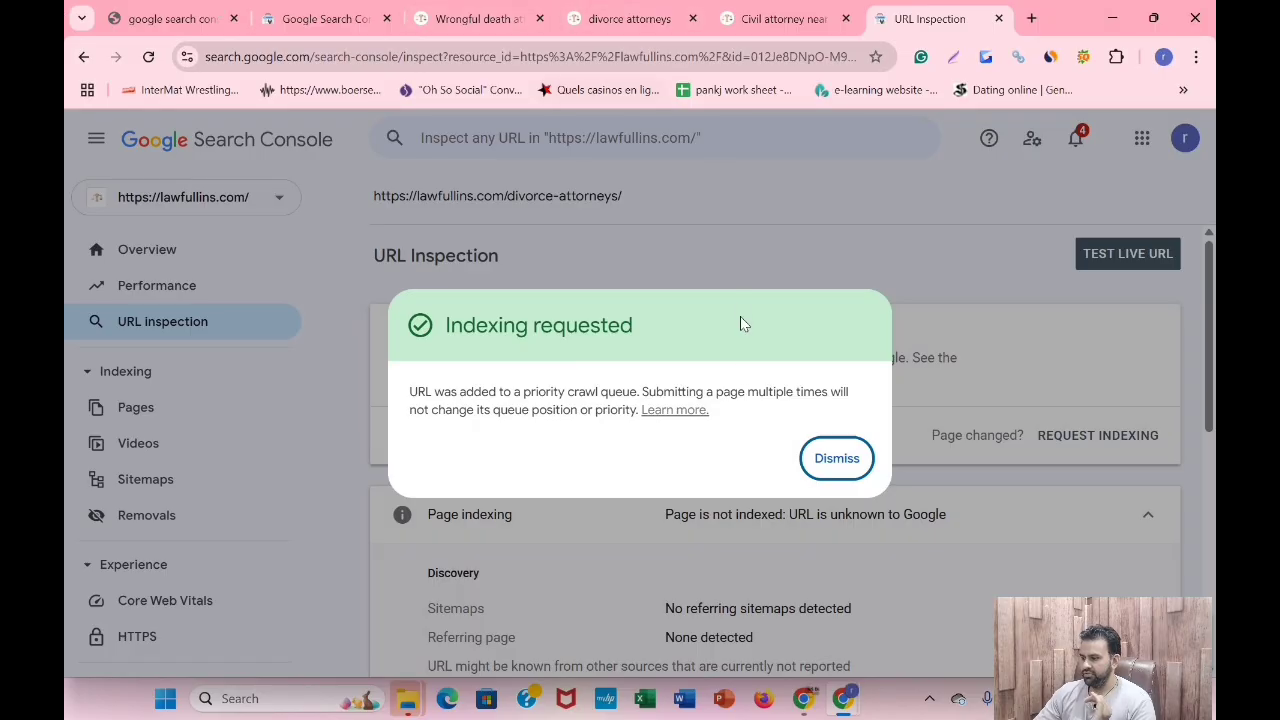
left_click(852, 460)
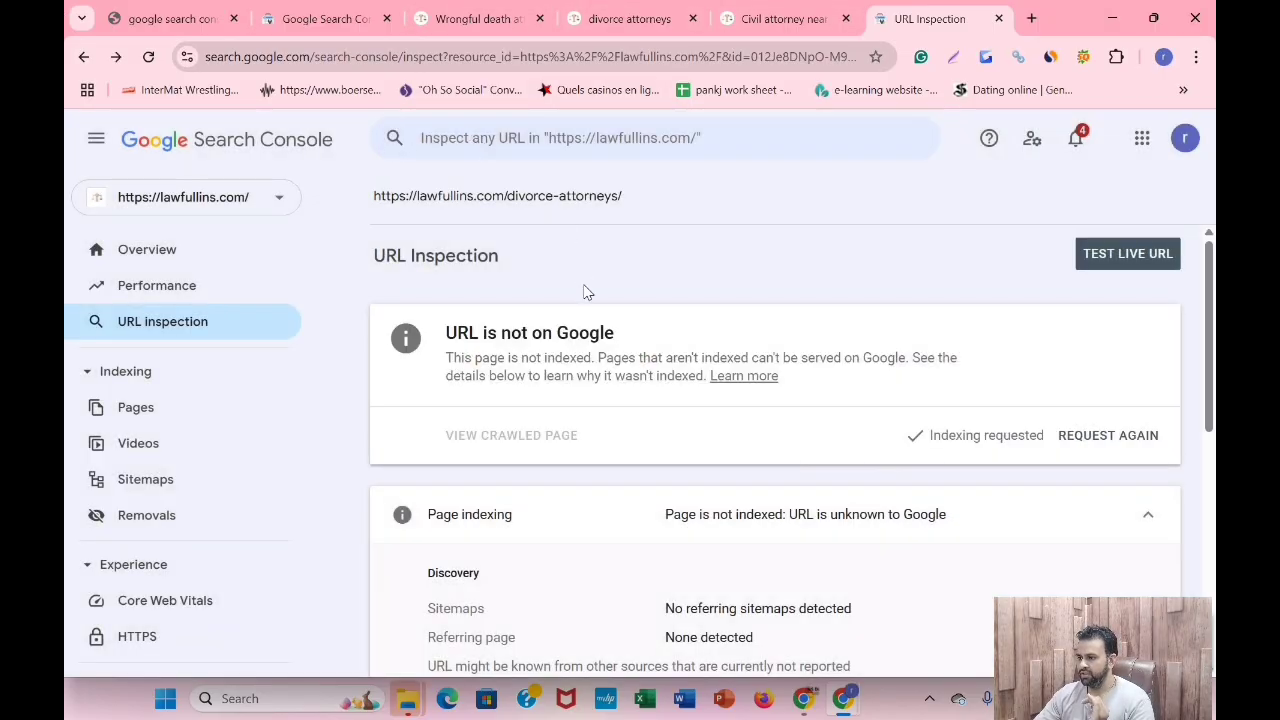
left_click(471, 137)
right_click(473, 140)
left_click(586, 311)
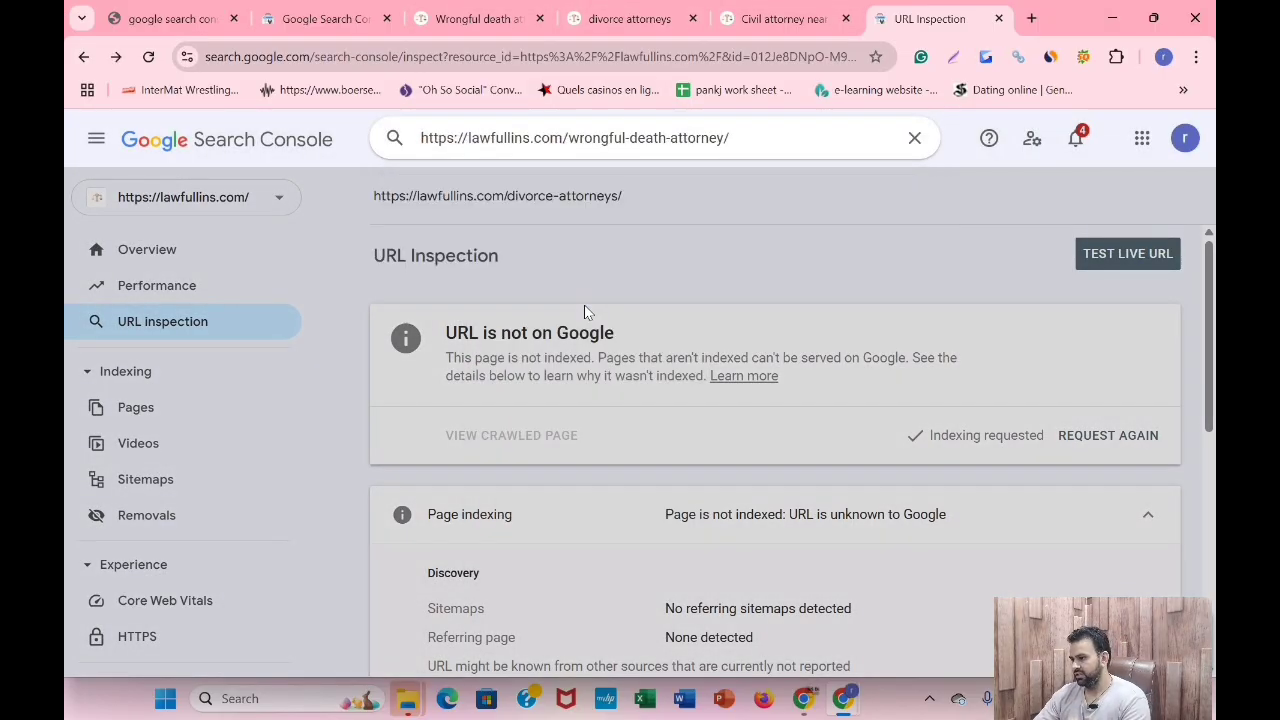
key("Return")
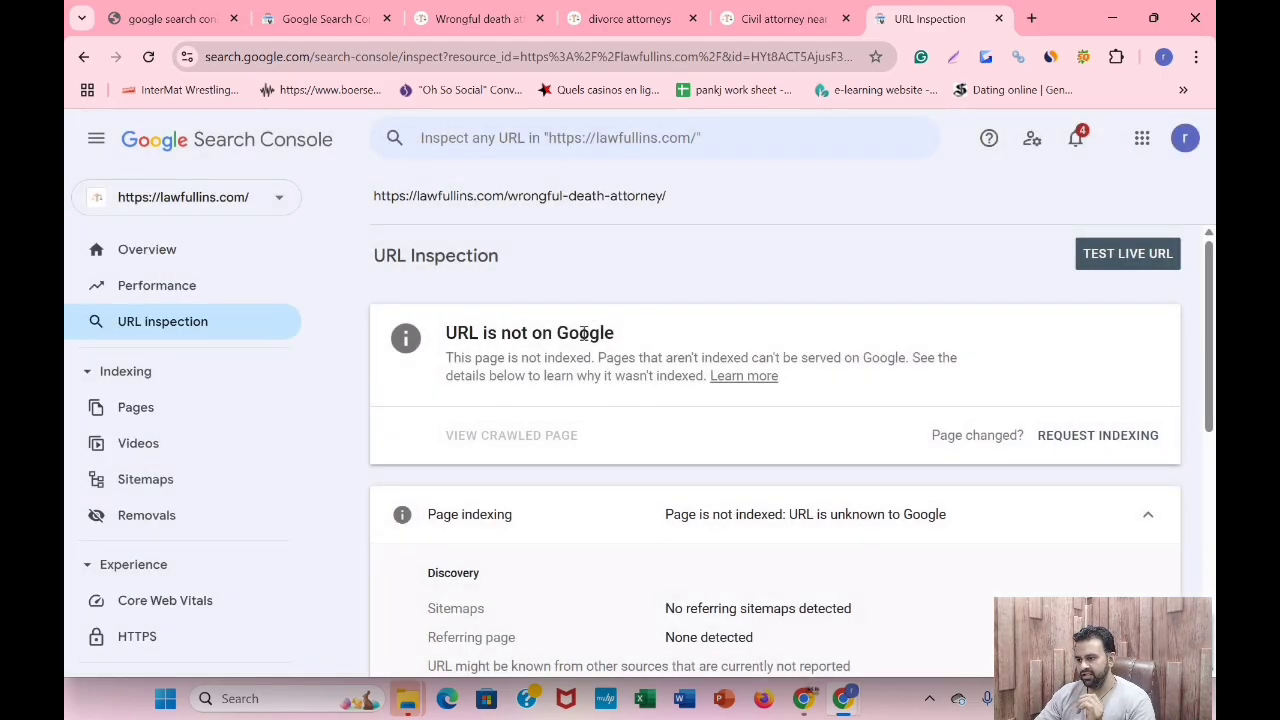
Request indexing for the wrongful-death-attorney URL and dismiss the confirmation.
left_click_drag(447, 333, 620, 336)
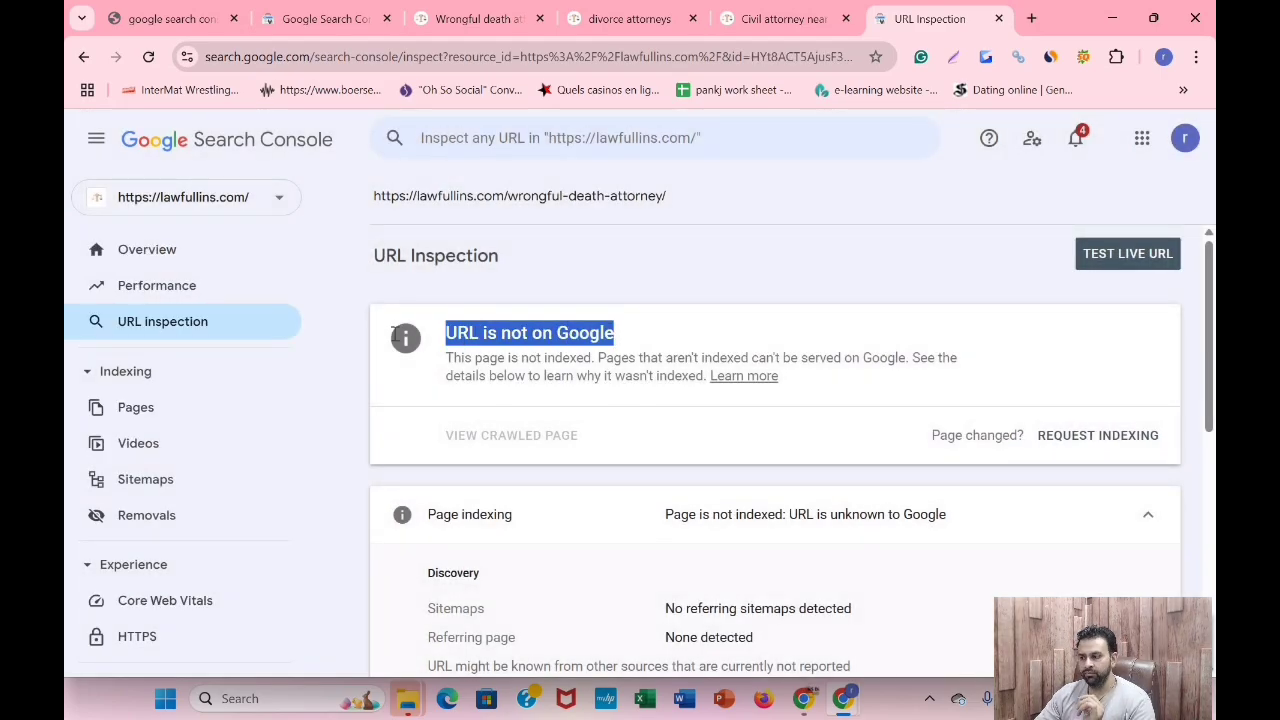
left_click(1065, 437)
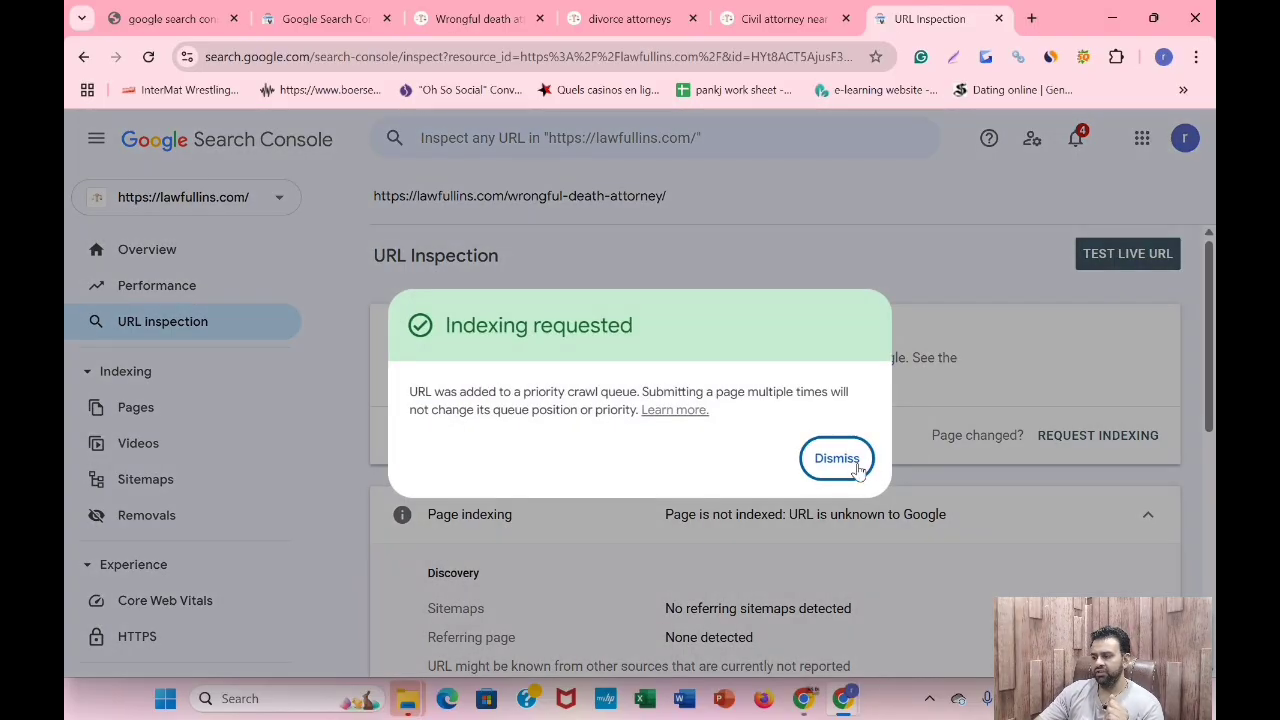
left_click(855, 462)
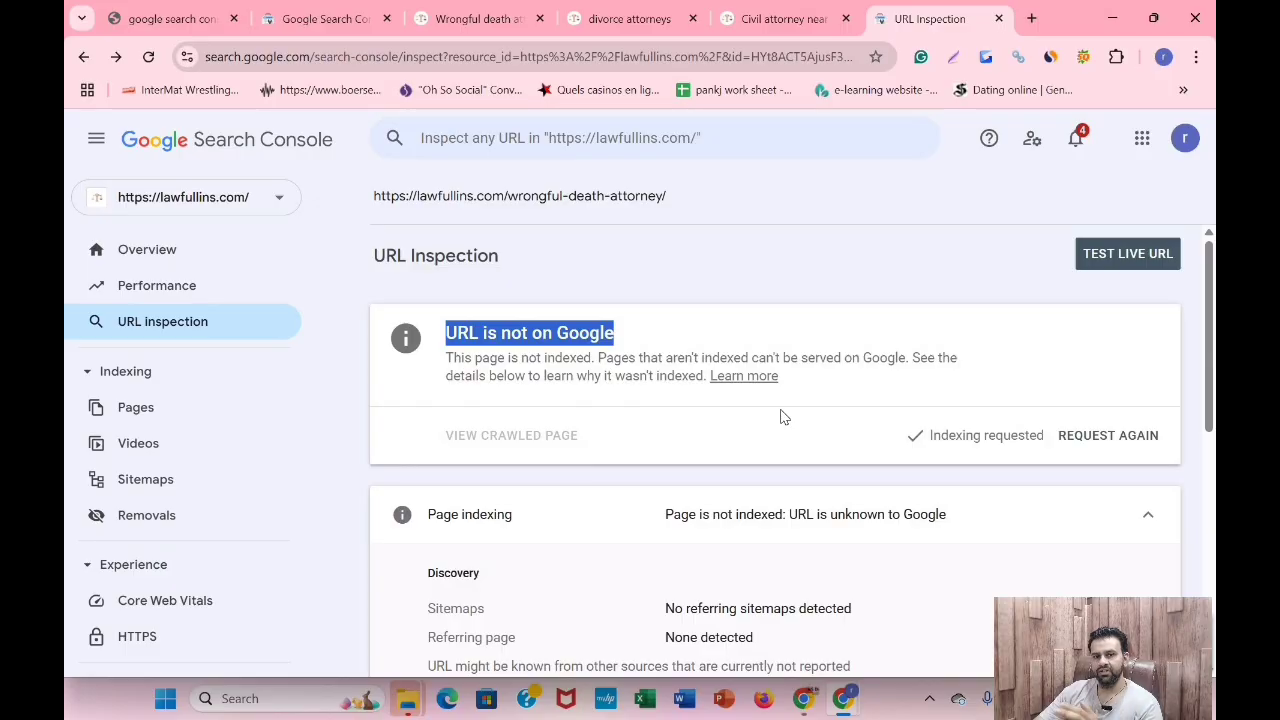